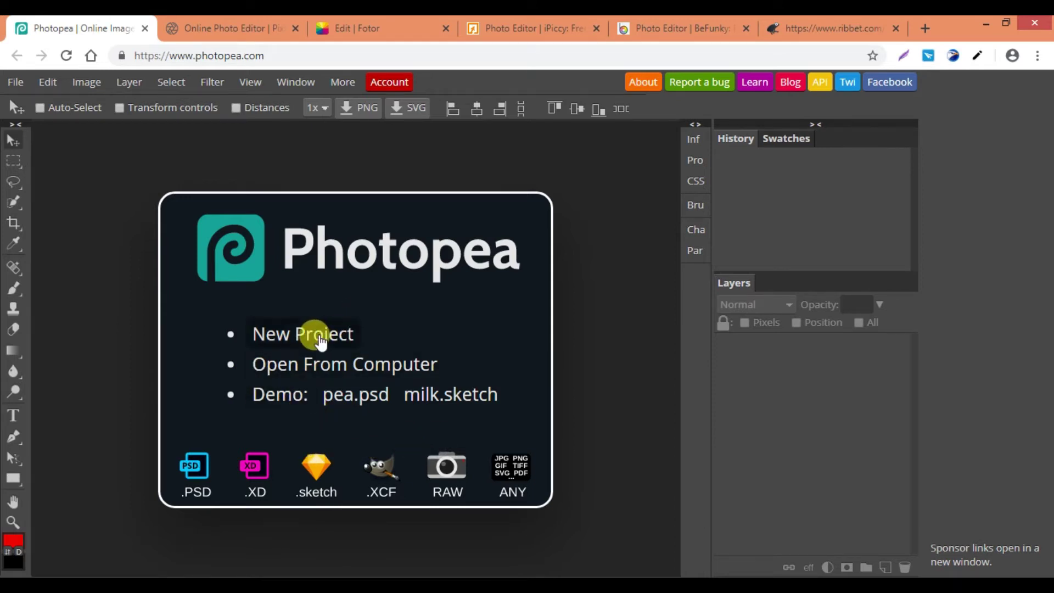
pyautogui.click(321, 339)
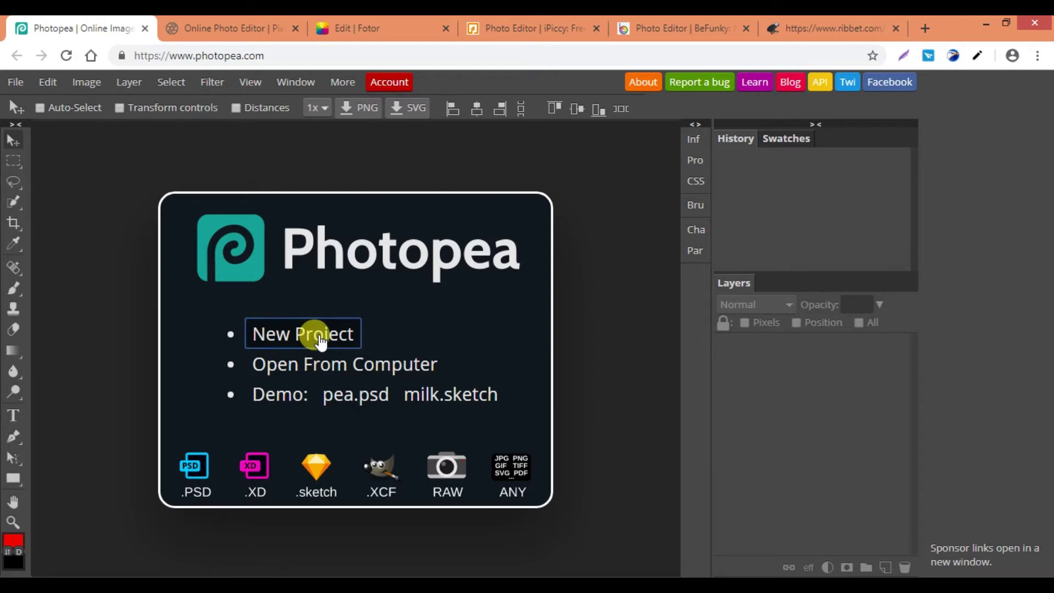
pyautogui.click(321, 338)
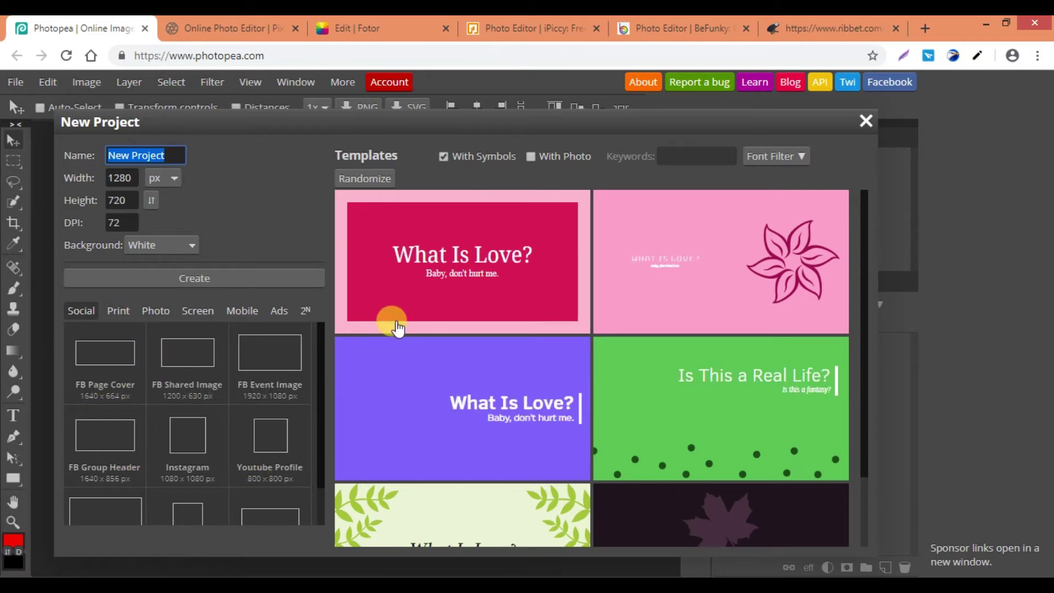
pyautogui.click(866, 125)
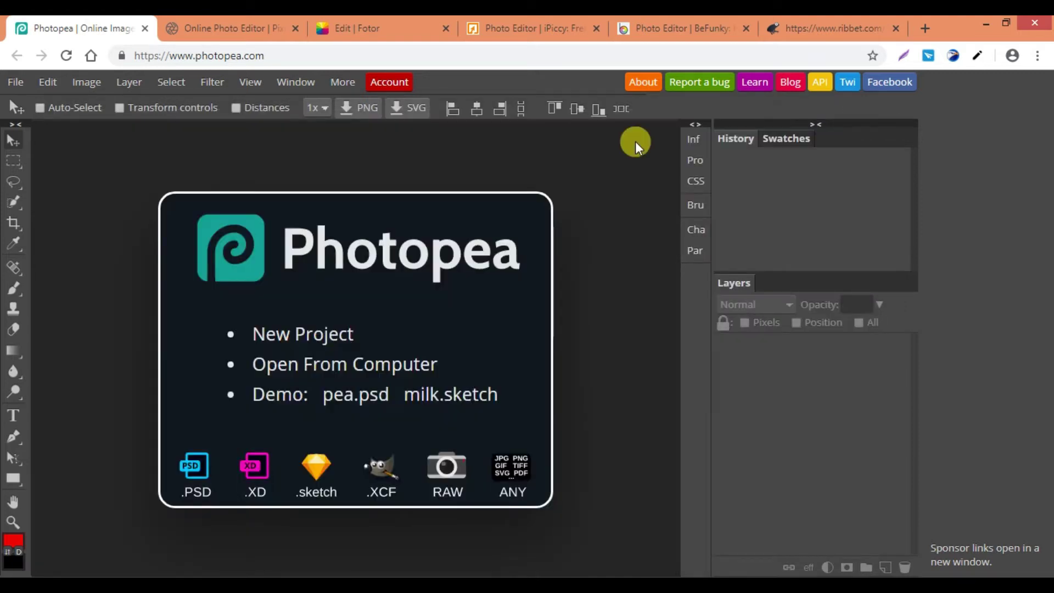
# Open picture 7, the girl with dandelions, from the Pictures > testimage folder.
pyautogui.click(12, 83)
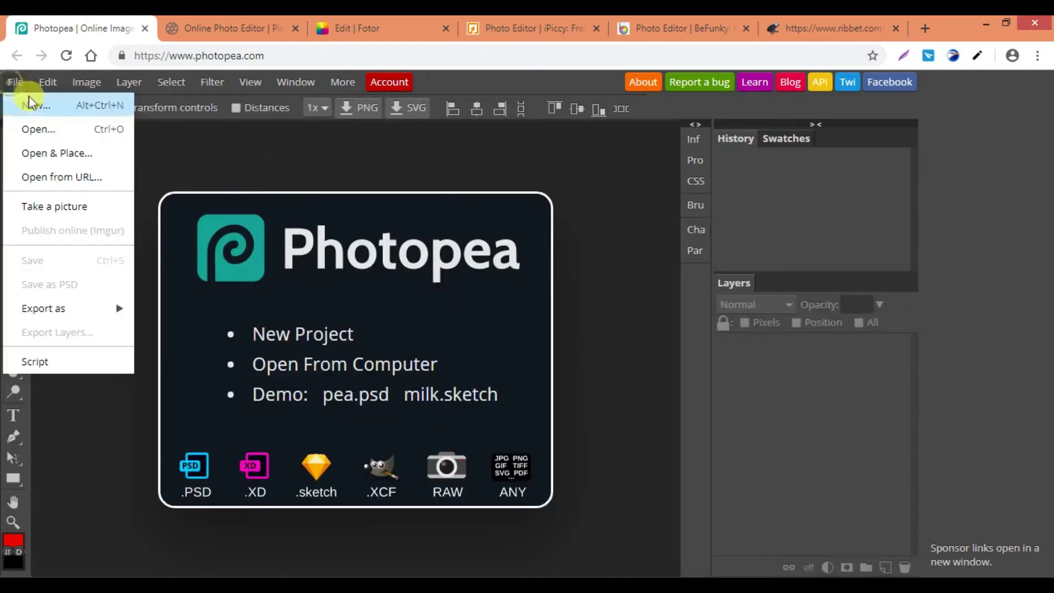
pyautogui.click(34, 131)
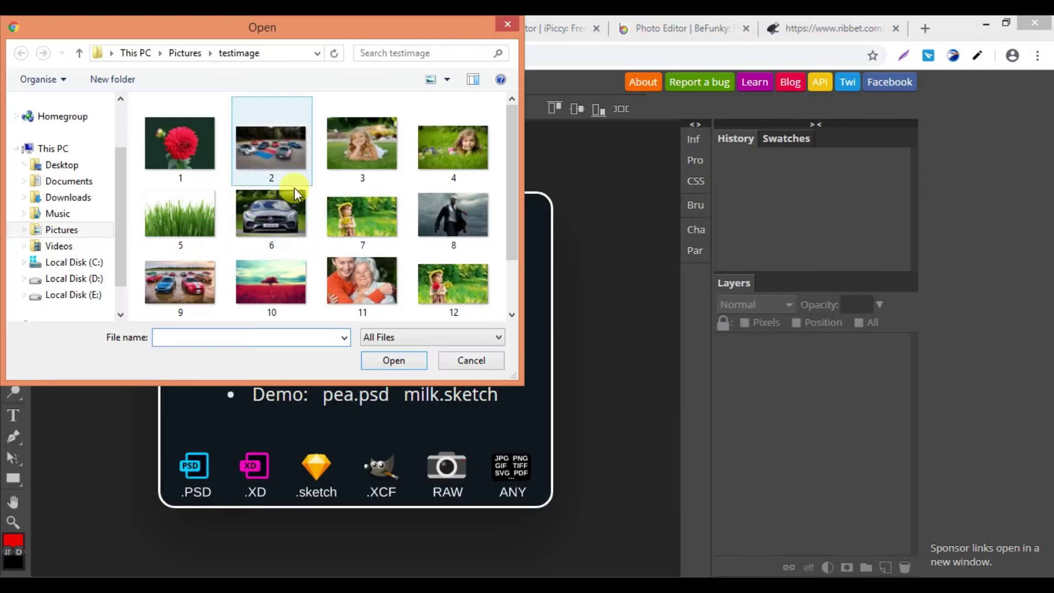
pyautogui.click(362, 219)
pyautogui.doubleClick(360, 220)
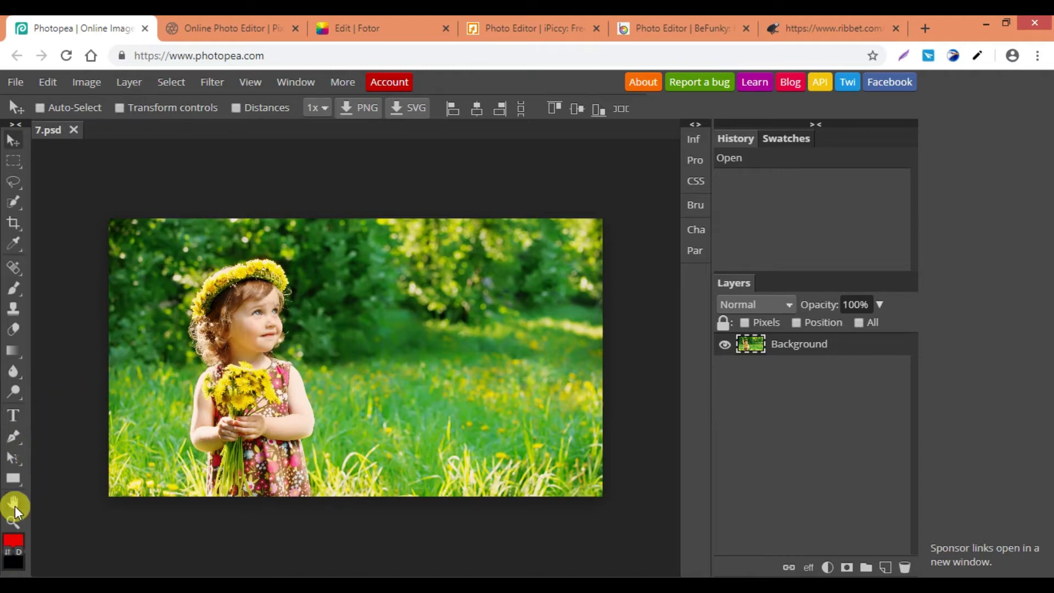
# Inspect the shape, path selection, dodge, blur, gradient and healing tool flyouts.
pyautogui.rightClick(18, 476)
pyautogui.rightClick(17, 457)
pyautogui.rightClick(16, 392)
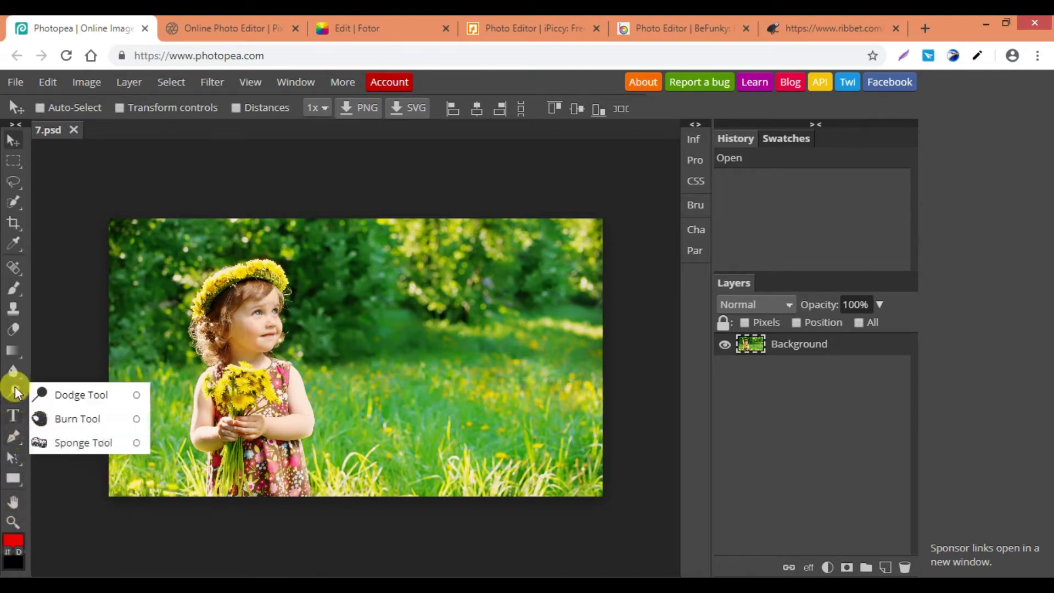
pyautogui.rightClick(17, 371)
pyautogui.rightClick(16, 351)
pyautogui.rightClick(16, 267)
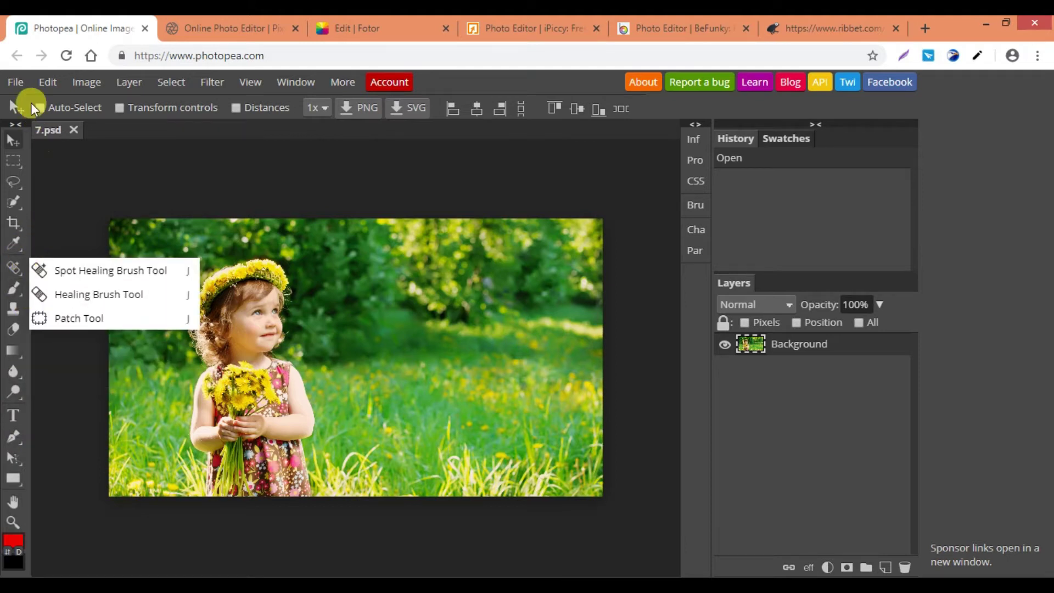
# Browse the File > Export as formats without exporting, then switch to the Pixlr tab.
pyautogui.click(16, 83)
pyautogui.moveTo(50, 308)
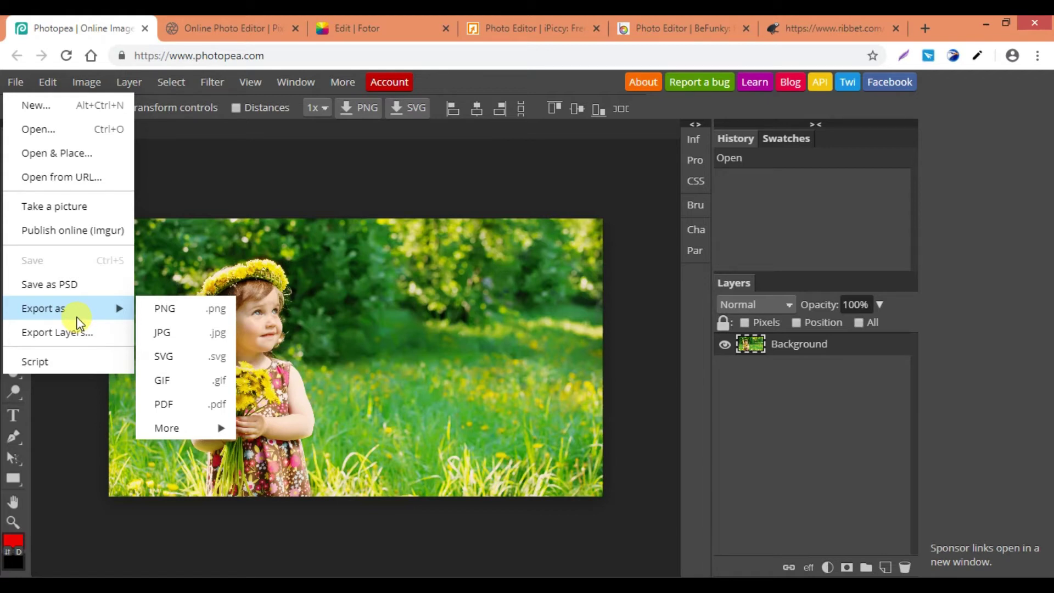
pyautogui.moveTo(181, 428)
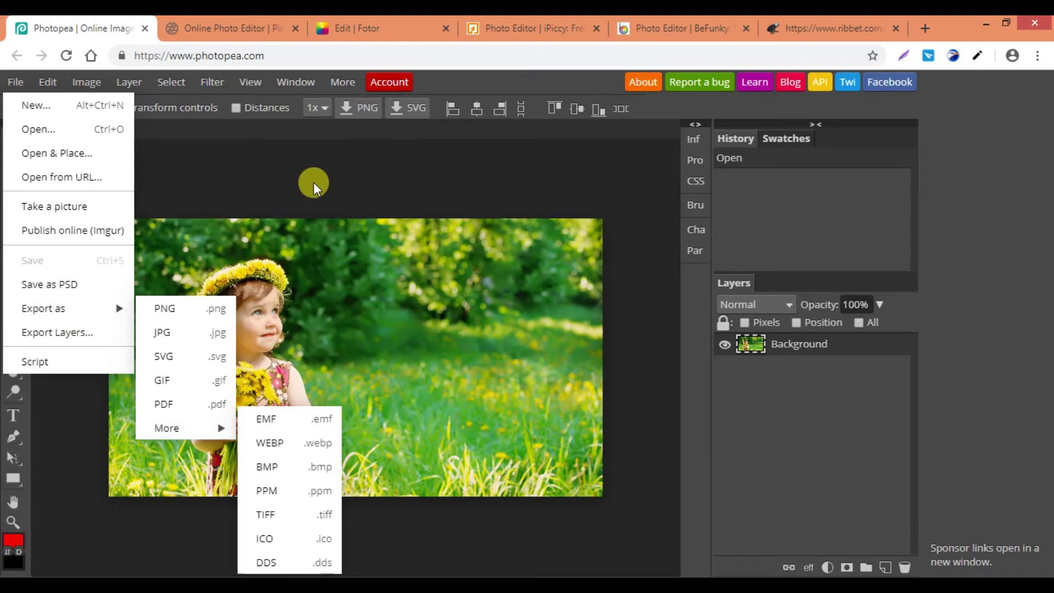
pyautogui.click(315, 173)
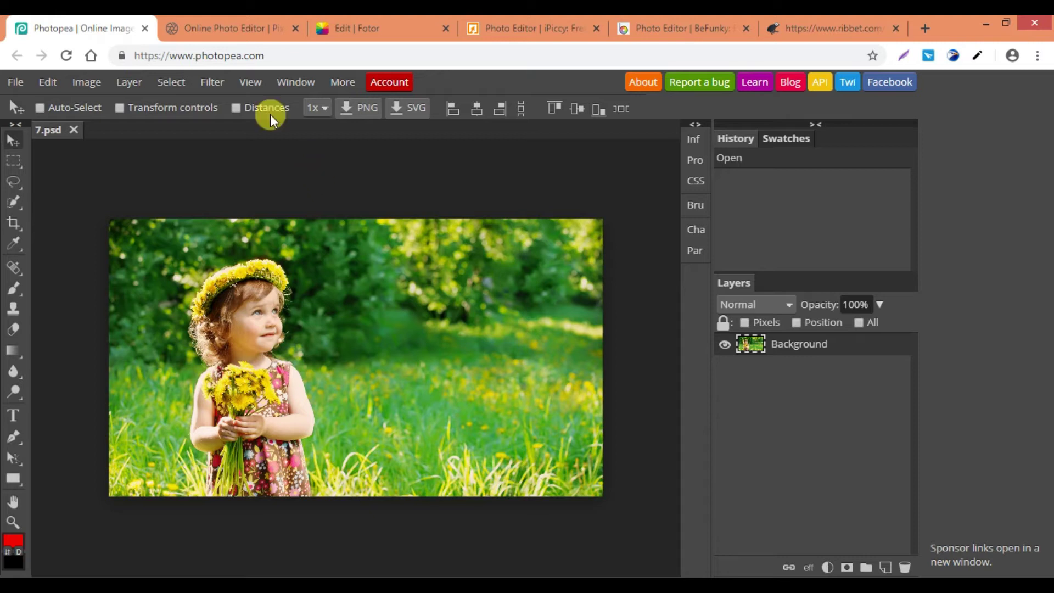
pyautogui.click(249, 26)
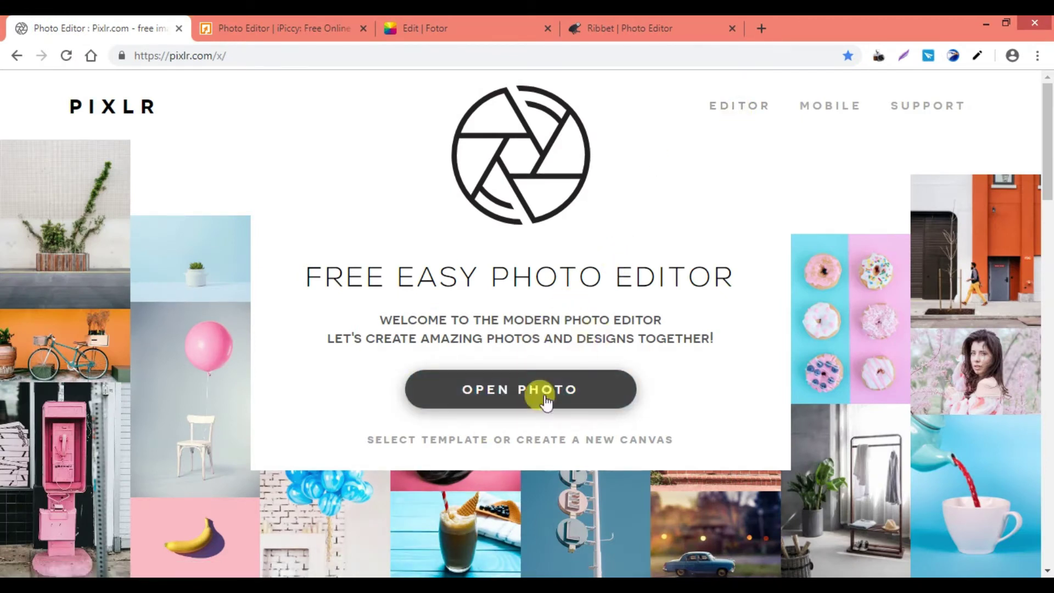
# Open picture 8, the man in a suit, reaching the 3840 × 2400 pre-resize prompt.
pyautogui.click(525, 390)
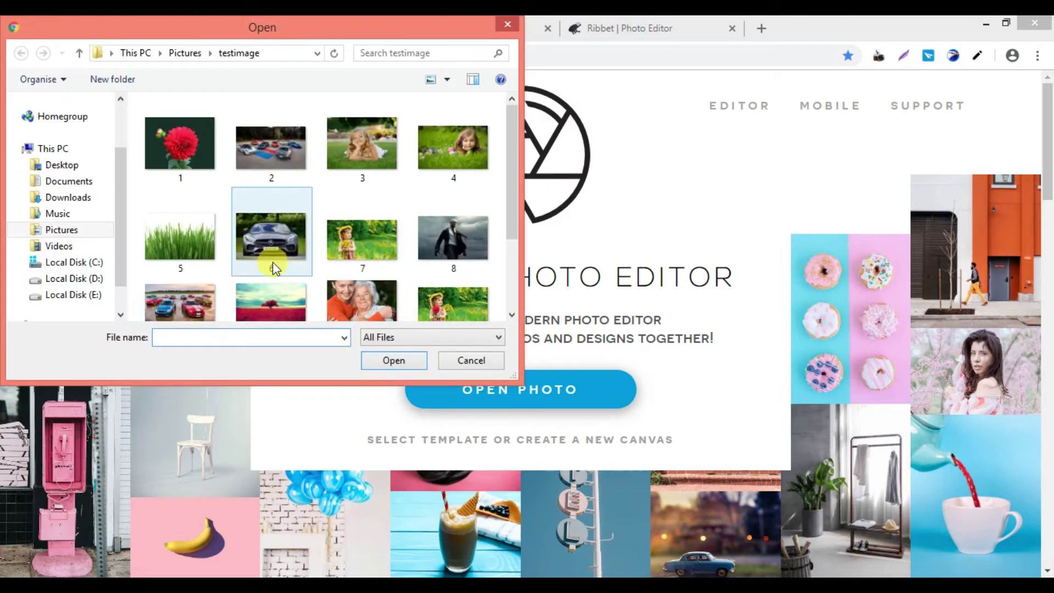
pyautogui.doubleClick(466, 247)
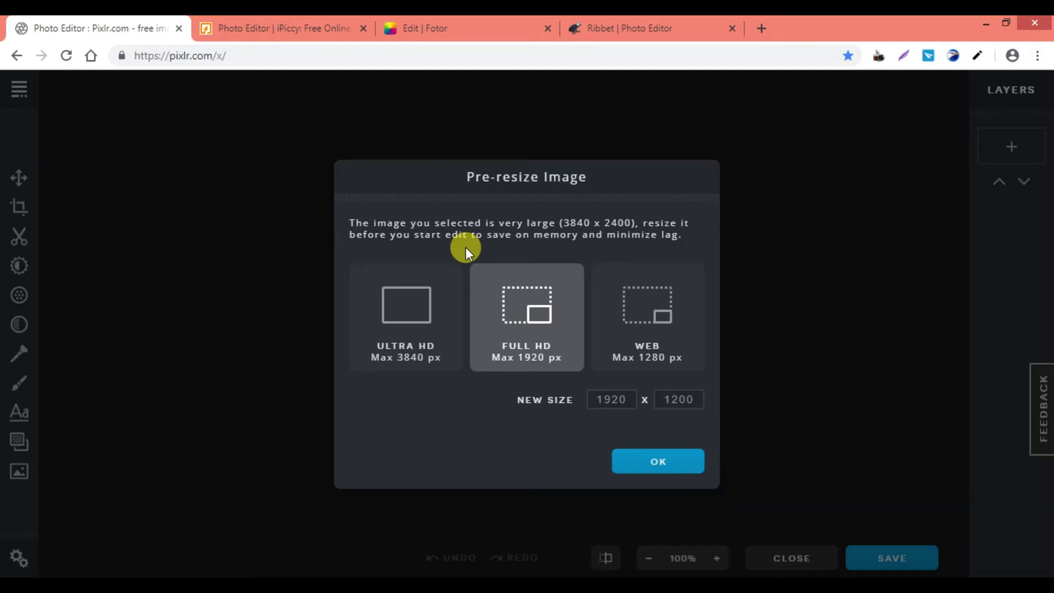
# Load the photo at Full HD 1920 × 1200, then browse Adjust, Retouch and Shape elements.
pyautogui.click(625, 400)
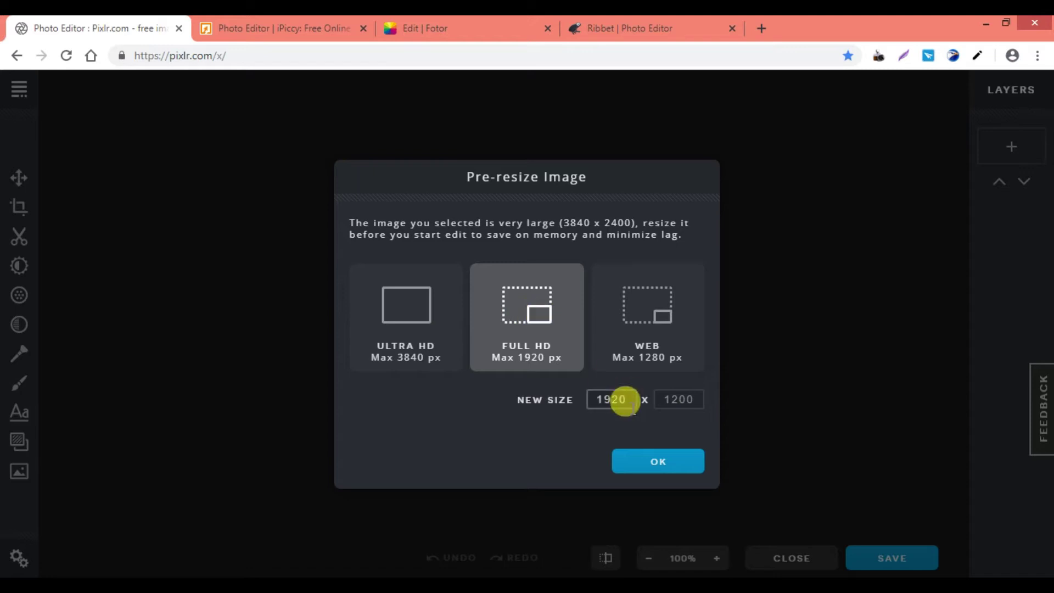
pyautogui.click(636, 461)
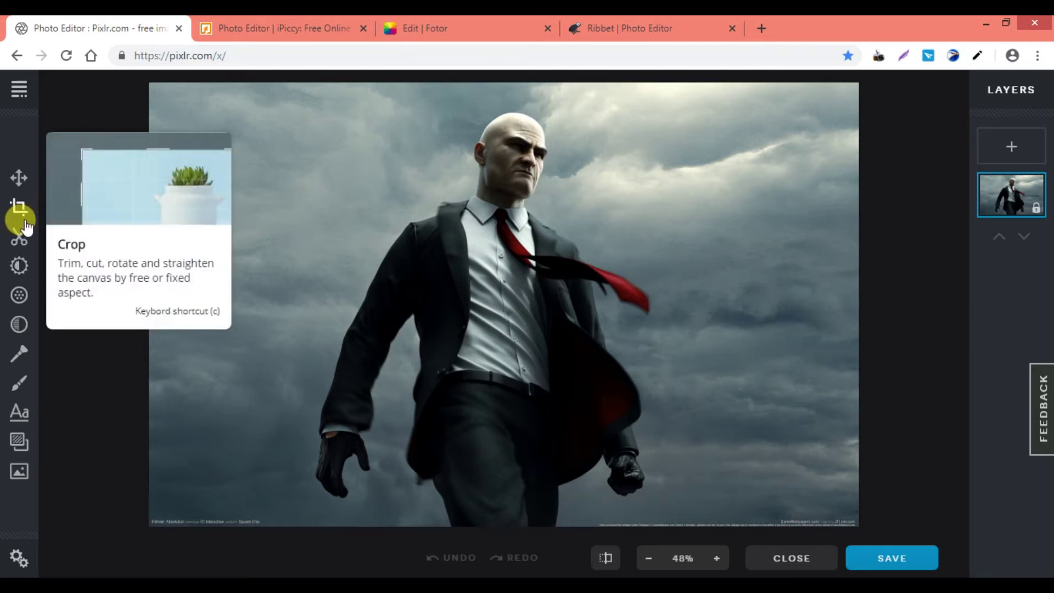
pyautogui.click(27, 267)
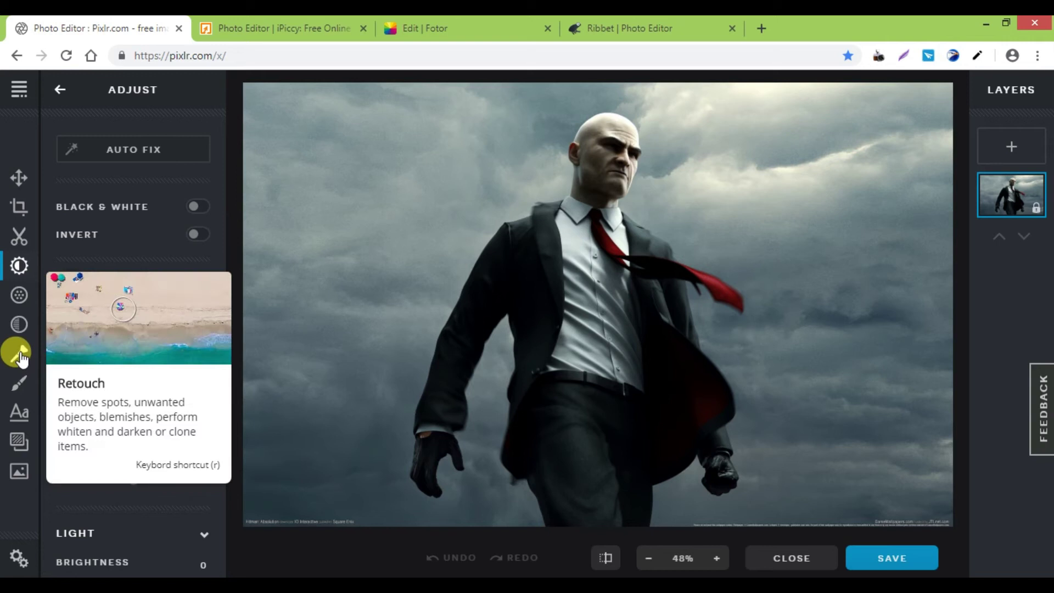
pyautogui.click(22, 360)
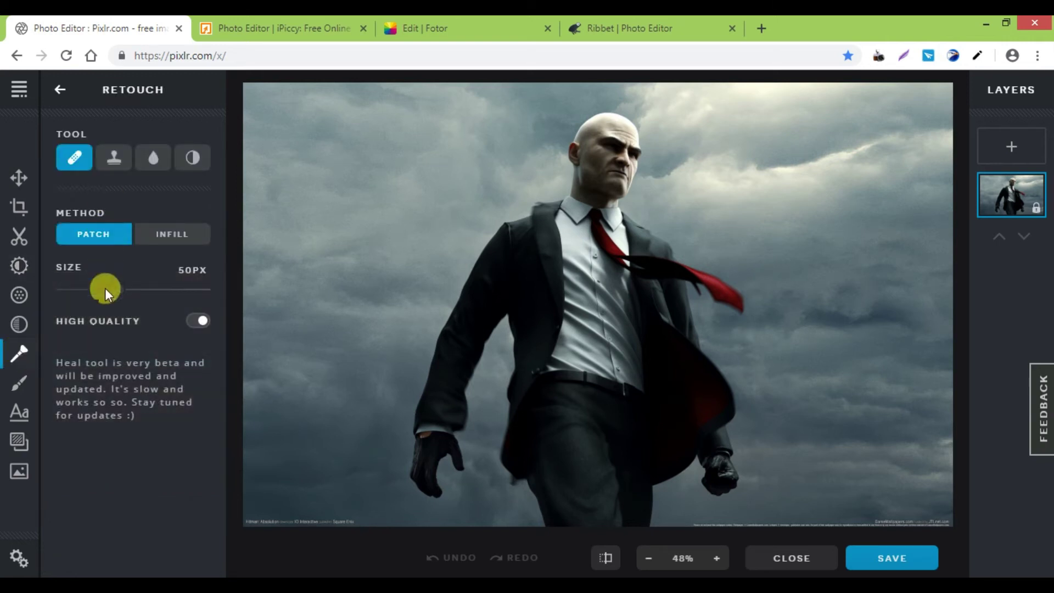
pyautogui.click(23, 442)
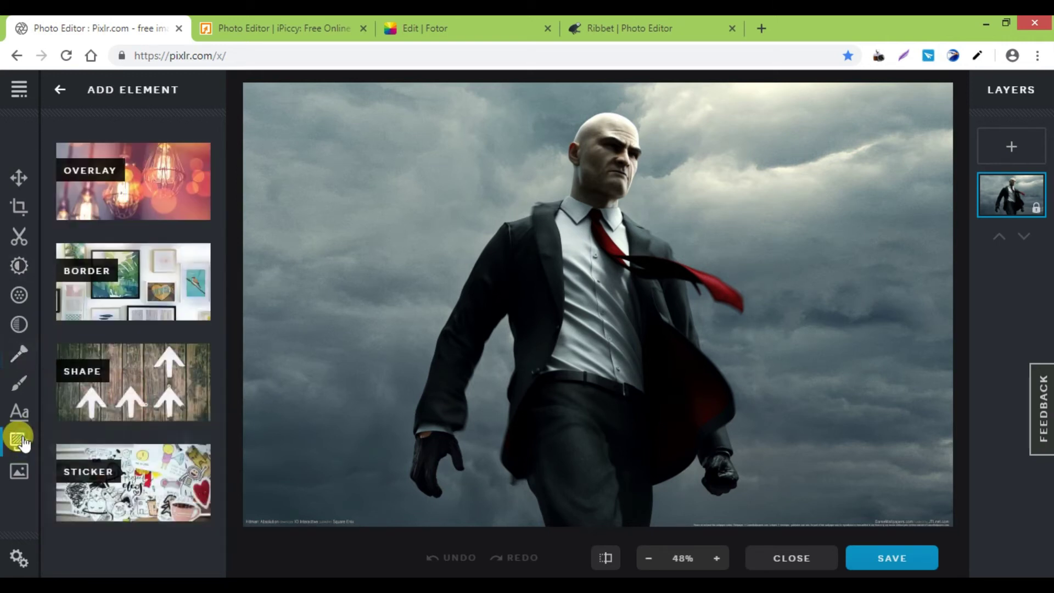
pyautogui.click(156, 355)
# Add the Purple pack's pink stripe shape, enlarged and moved up to the right.
pyautogui.click(91, 227)
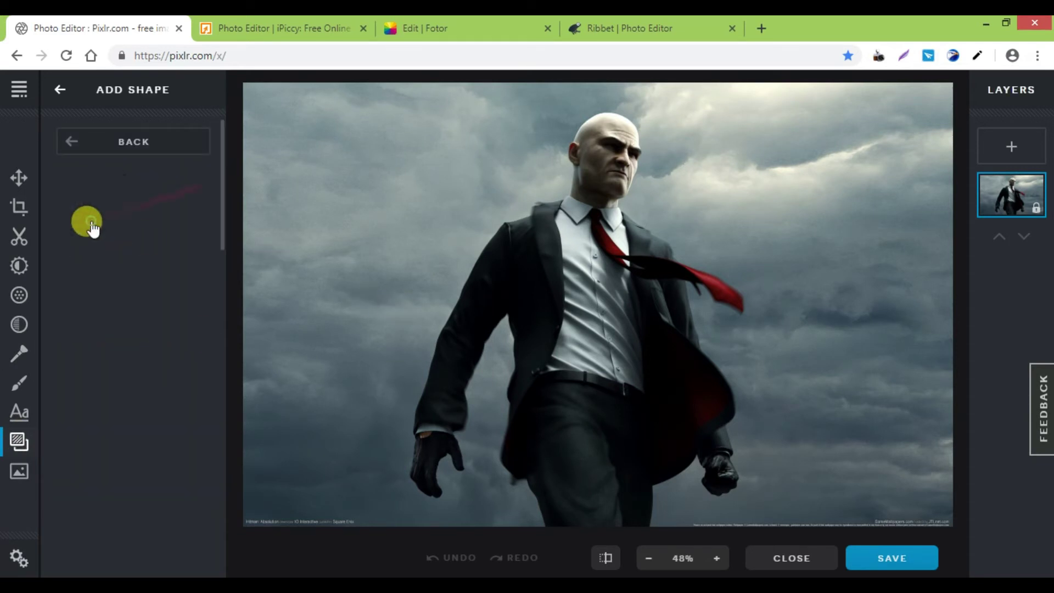
pyautogui.click(144, 244)
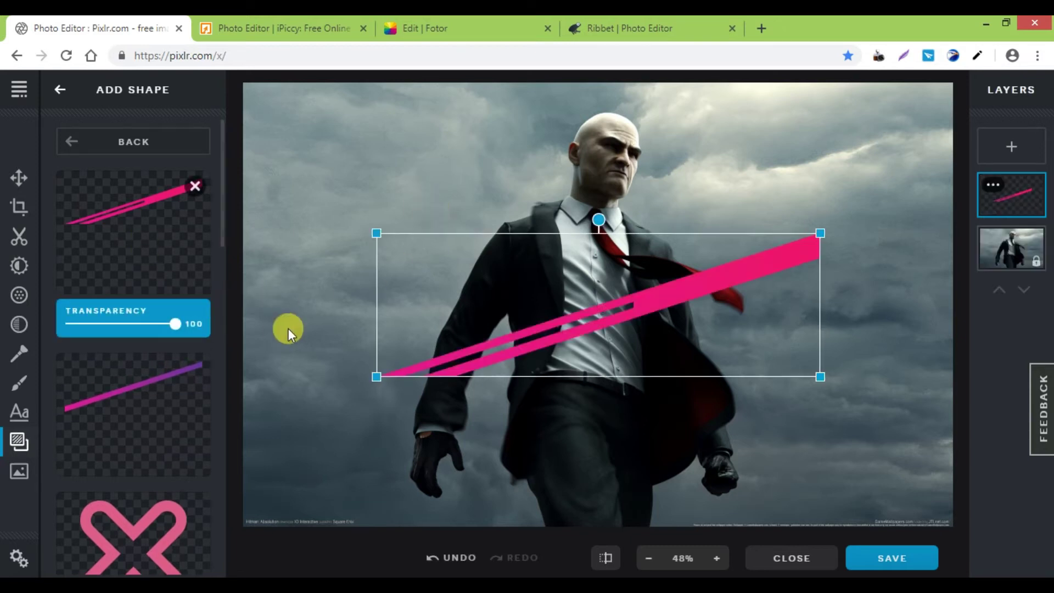
pyautogui.moveTo(377, 236); pyautogui.dragTo(280, 186)
pyautogui.moveTo(548, 242); pyautogui.dragTo(603, 163)
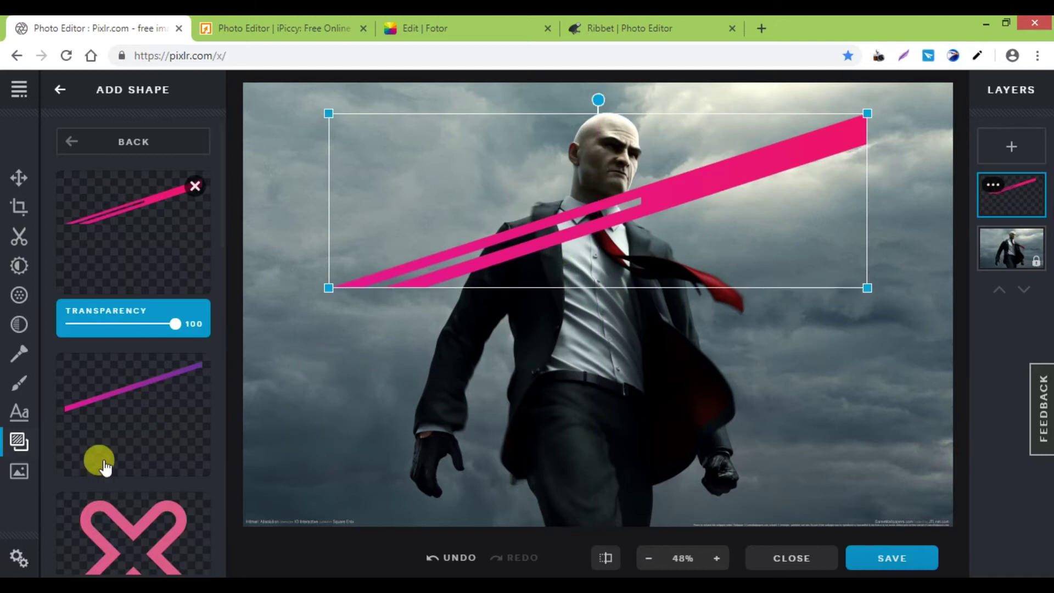
# Add the caption 'Change the world by being yourself' and move it lower on the photo.
pyautogui.click(17, 417)
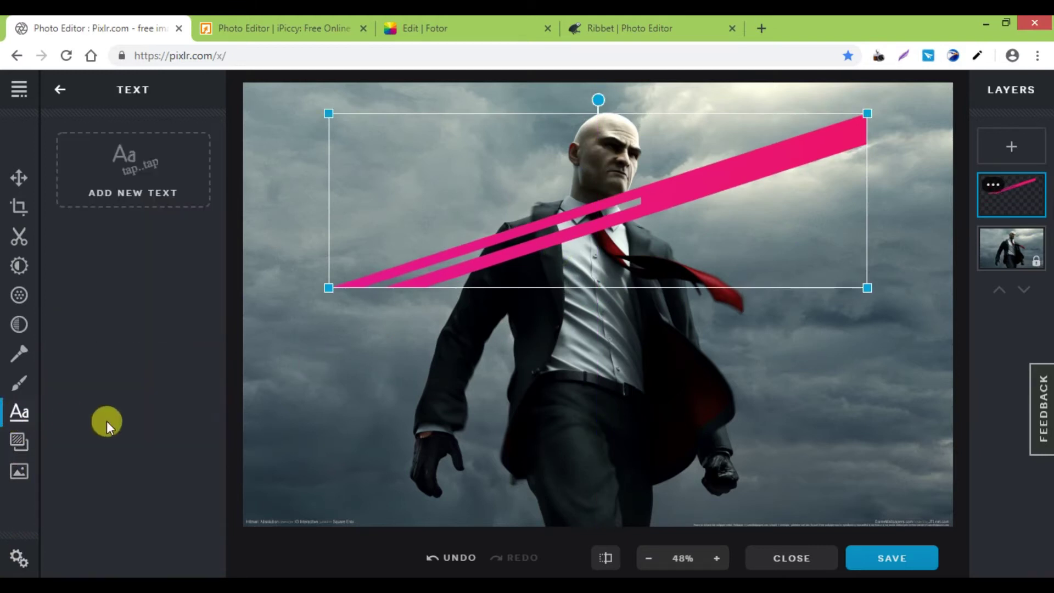
pyautogui.click(145, 174)
pyautogui.moveTo(556, 259); pyautogui.dragTo(558, 342)
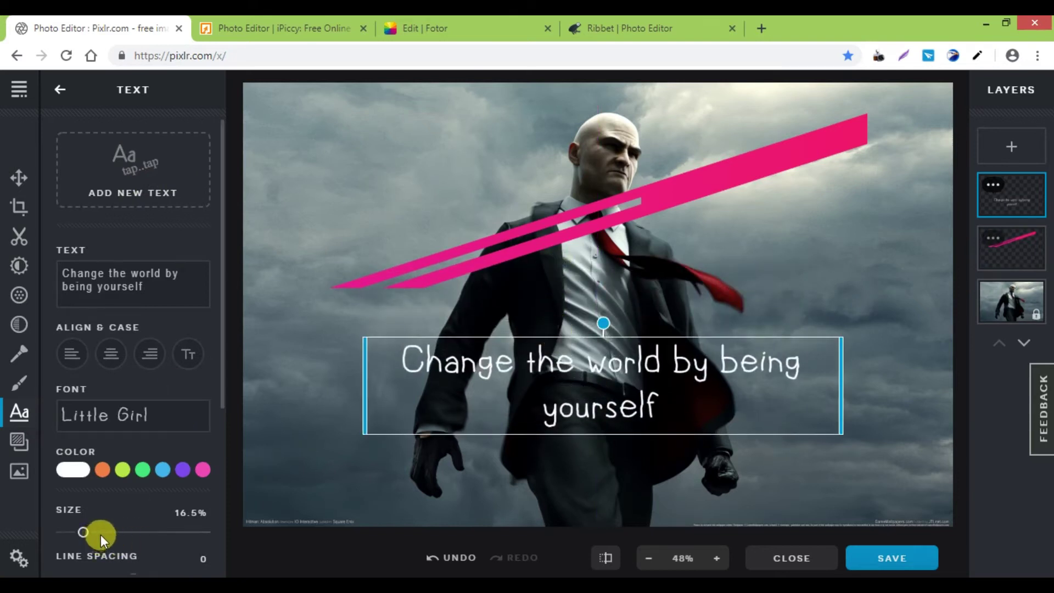
pyautogui.click(18, 473)
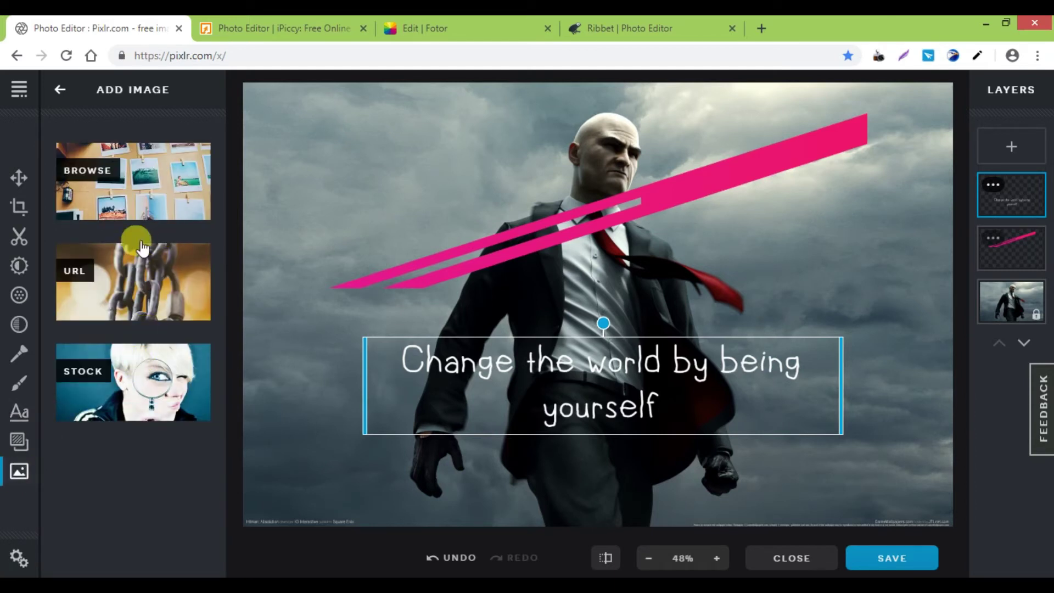
# Add picture 6, the silver AMG car, and shrink it into the top-left corner.
pyautogui.click(159, 186)
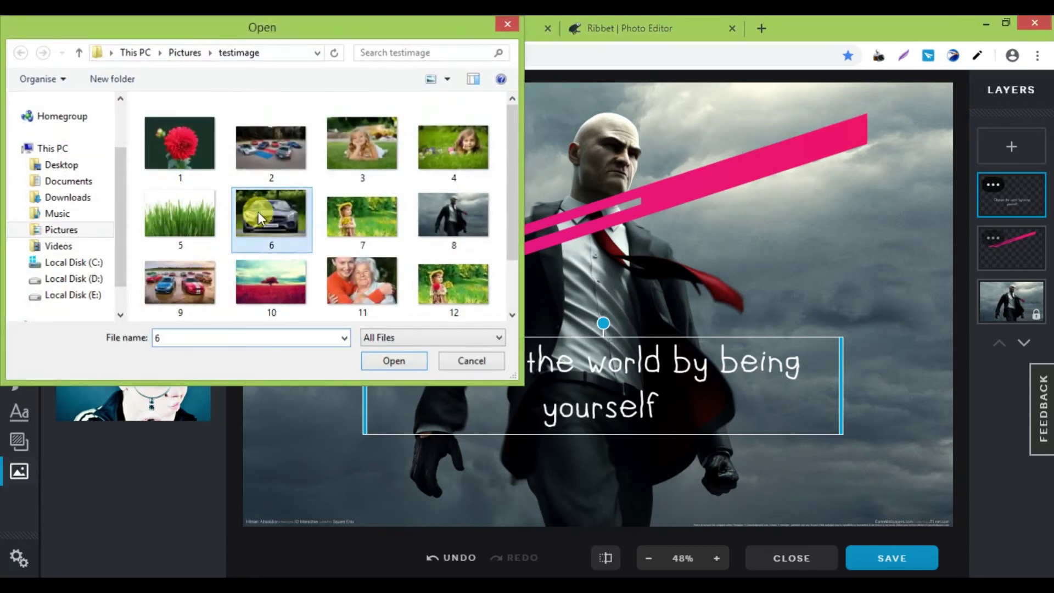
pyautogui.doubleClick(261, 216)
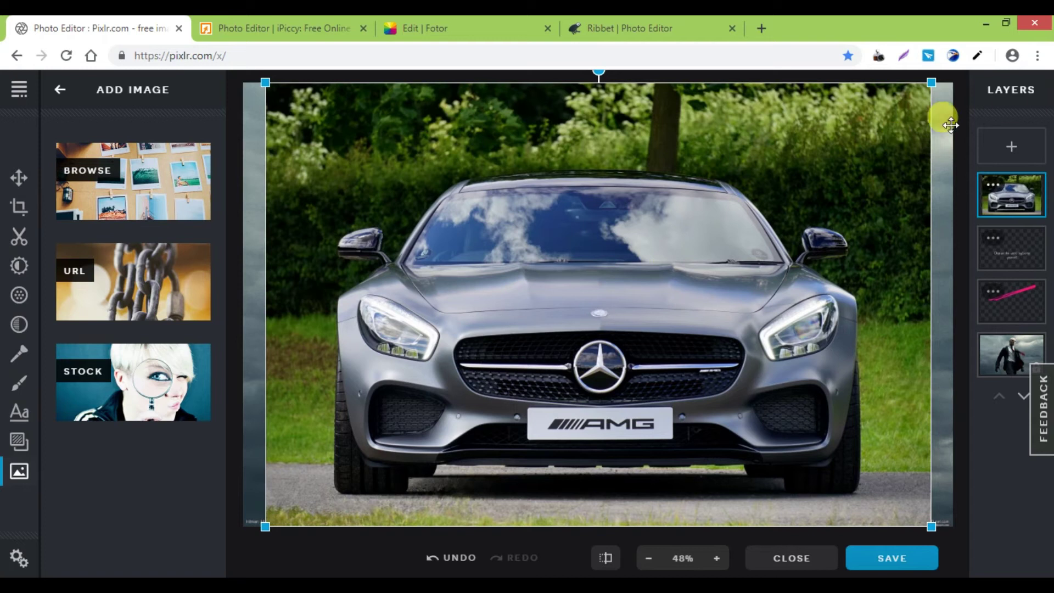
pyautogui.moveTo(929, 83)
pyautogui.mouseDown()
pyautogui.moveTo(686, 287)
pyautogui.moveTo(489, 379)
pyautogui.mouseUp()
pyautogui.moveTo(416, 359)
pyautogui.mouseDown()
pyautogui.moveTo(394, 256)
pyautogui.moveTo(400, 159)
pyautogui.mouseUp()
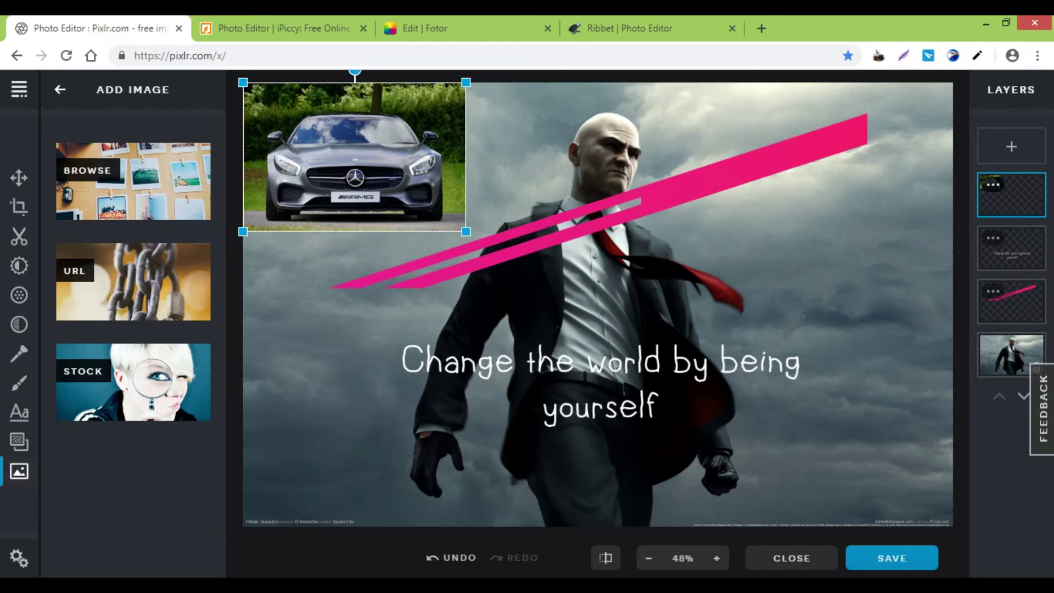
# Close the Pixlr X editor and switch to the iPiccy tab.
pyautogui.click(18, 91)
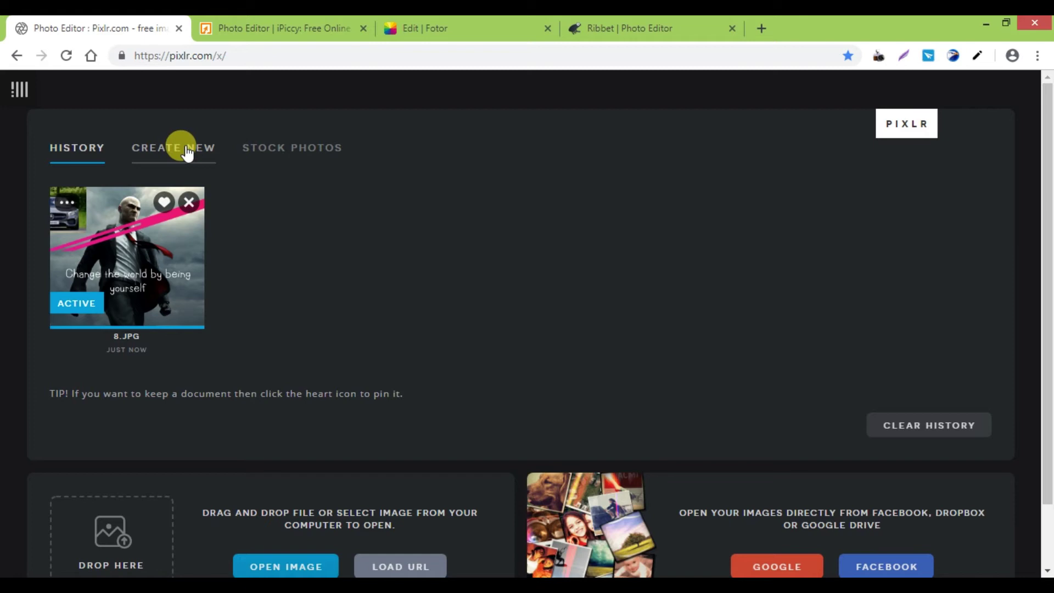
pyautogui.click(266, 22)
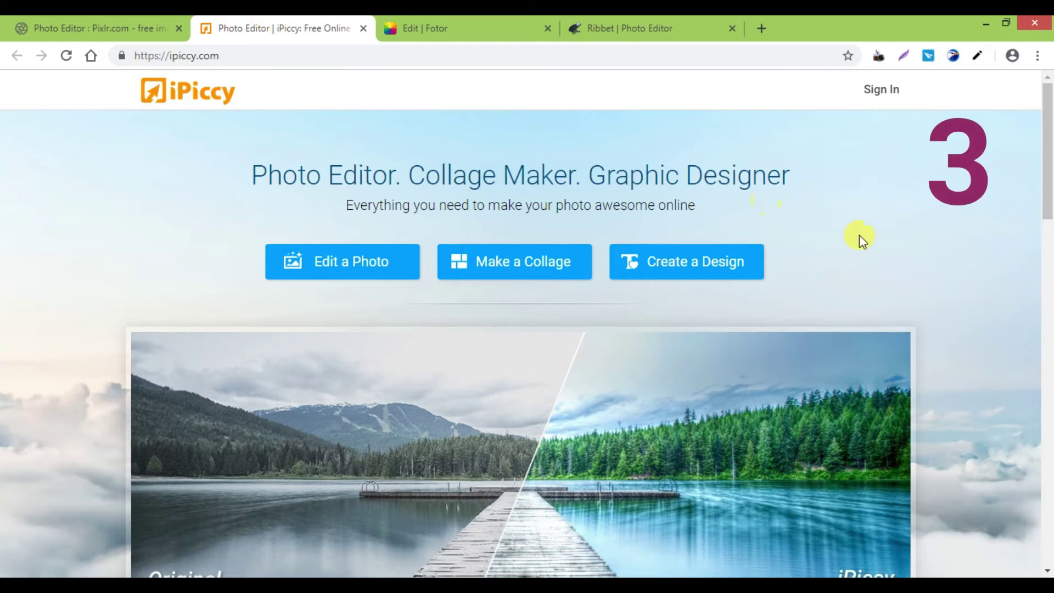
# Open picture 13, the bald man with pistols, from the computer in iPiccy's editor.
pyautogui.moveTo(1045, 193)
pyautogui.mouseDown()
pyautogui.moveTo(1044, 219)
pyautogui.moveTo(1044, 195)
pyautogui.mouseUp()
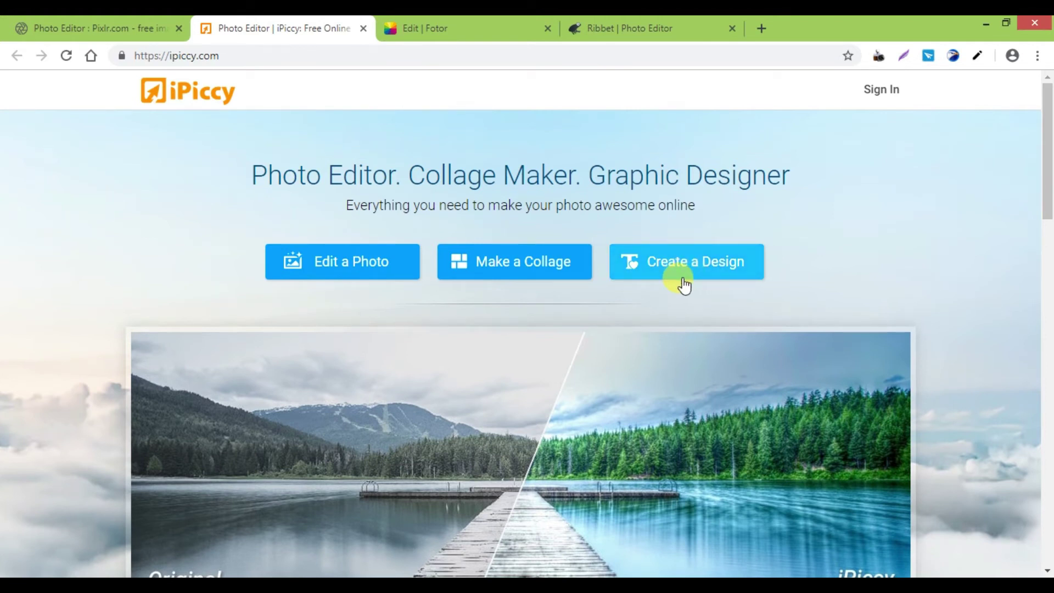
pyautogui.click(354, 262)
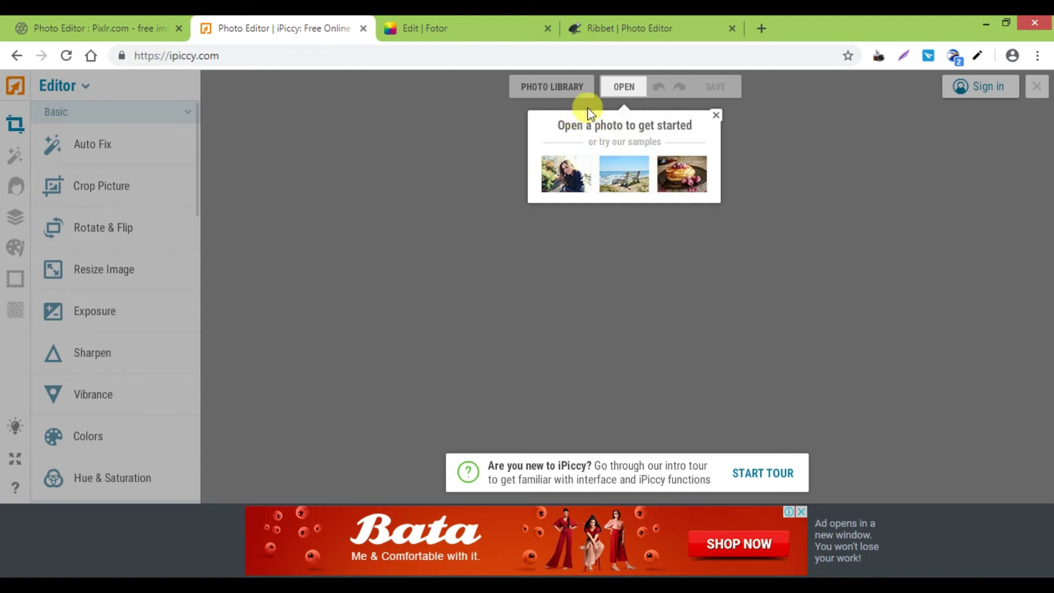
pyautogui.click(631, 88)
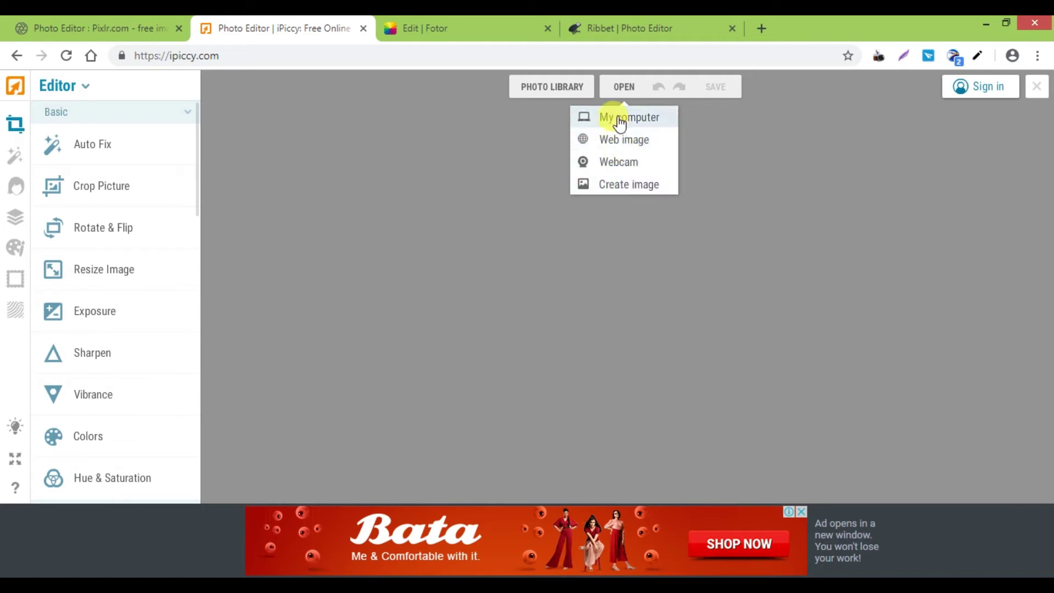
pyautogui.click(617, 116)
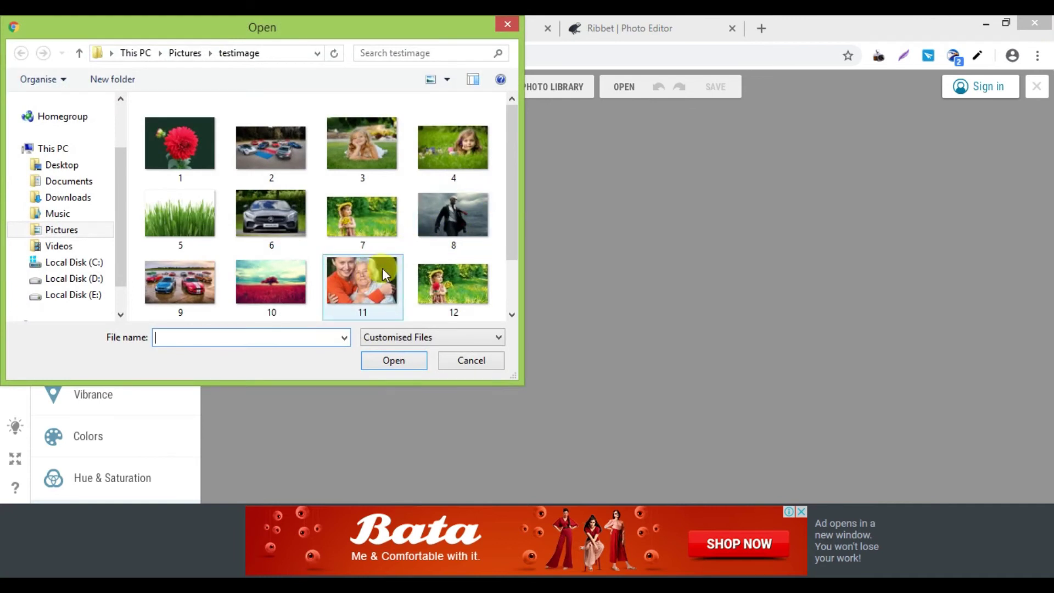
pyautogui.moveTo(514, 219); pyautogui.dragTo(514, 265)
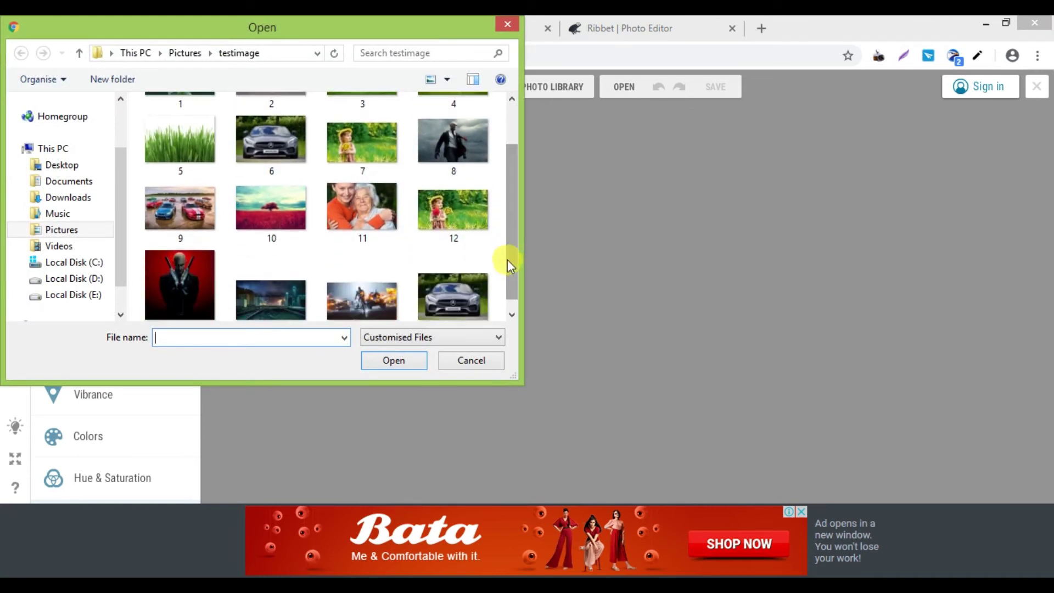
pyautogui.doubleClick(174, 294)
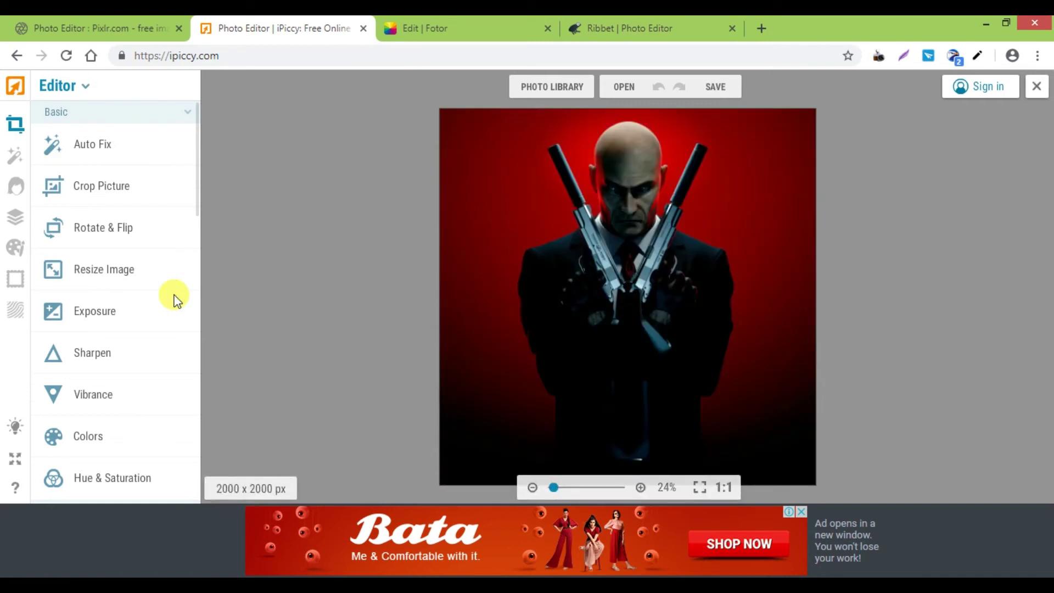
# Apply Auto Fix with its Fade set to about 54%.
pyautogui.click(98, 145)
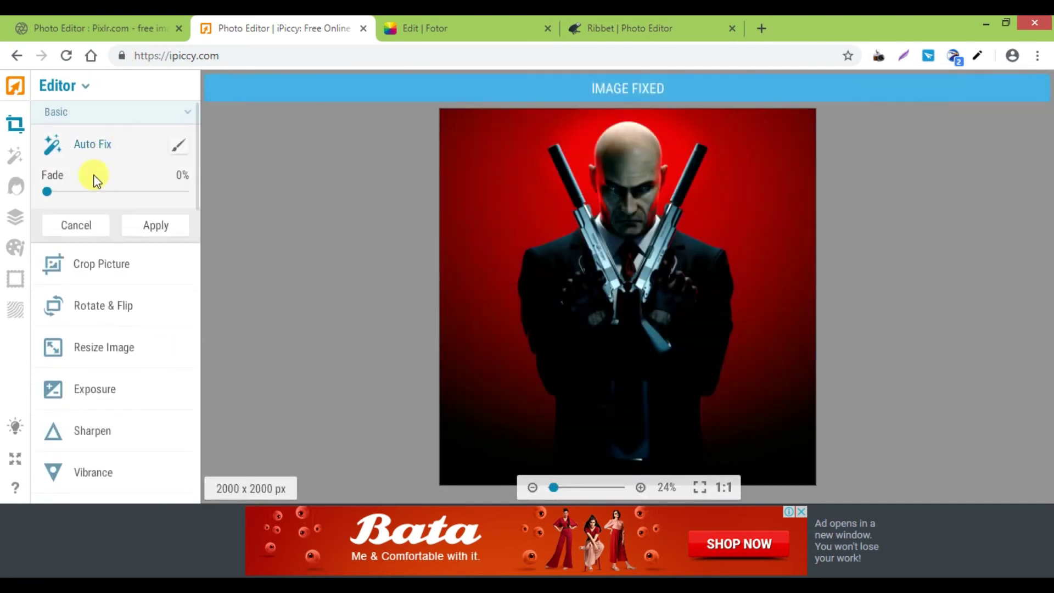
pyautogui.moveTo(49, 192); pyautogui.dragTo(122, 192)
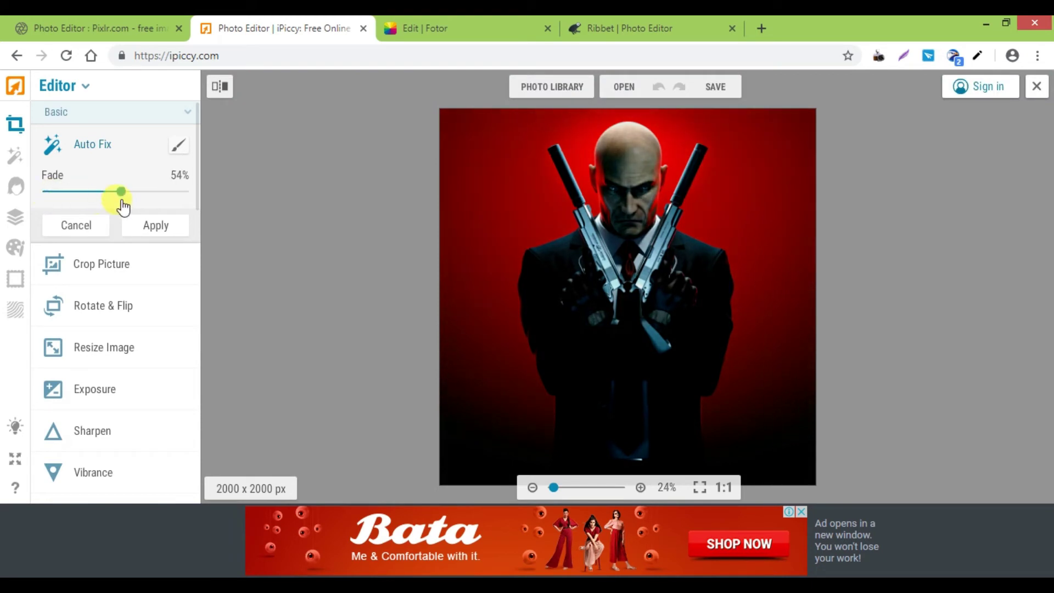
pyautogui.click(153, 226)
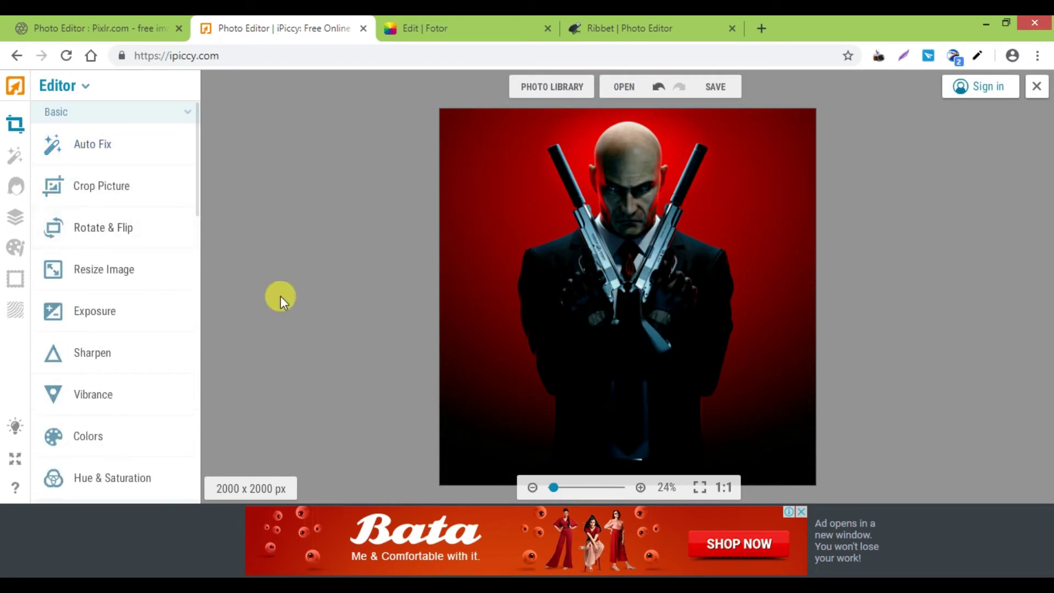
# Apply Exposure -3, Highlights 86 and Contrast -37 after glancing at Crop and Resize.
pyautogui.click(101, 186)
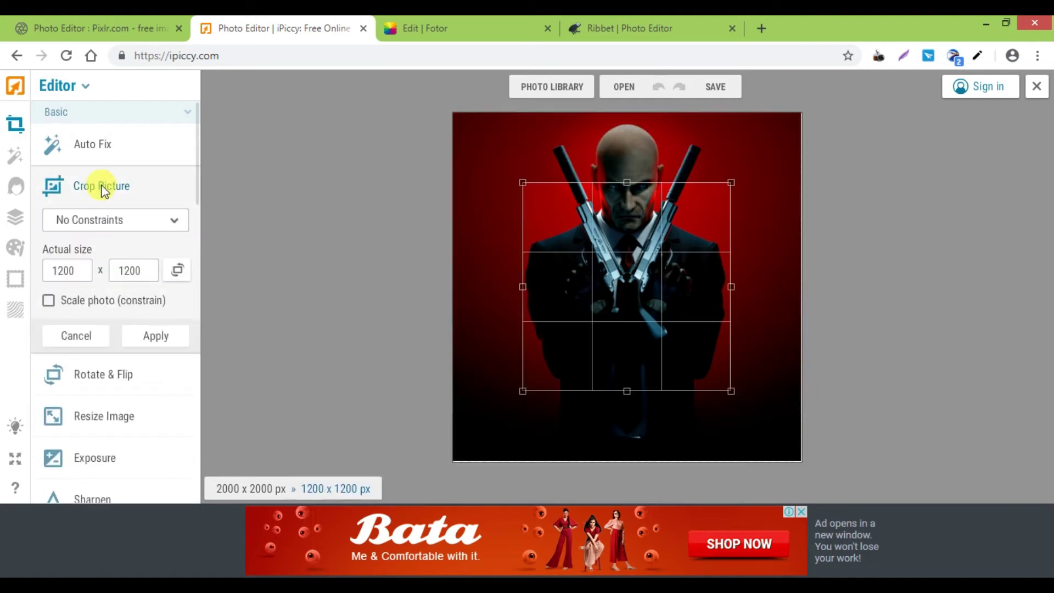
pyautogui.click(104, 416)
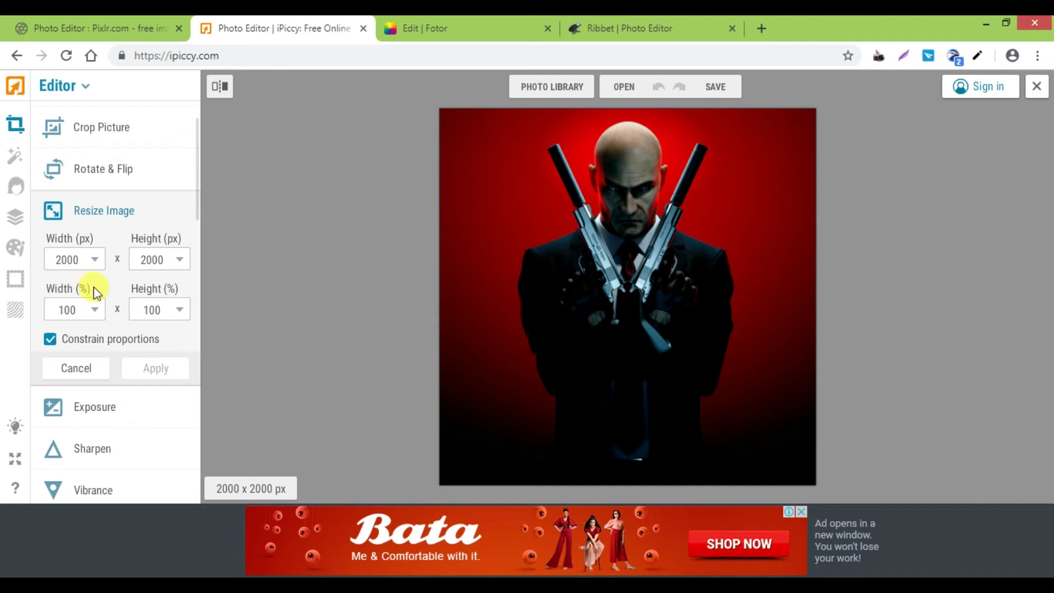
pyautogui.click(111, 416)
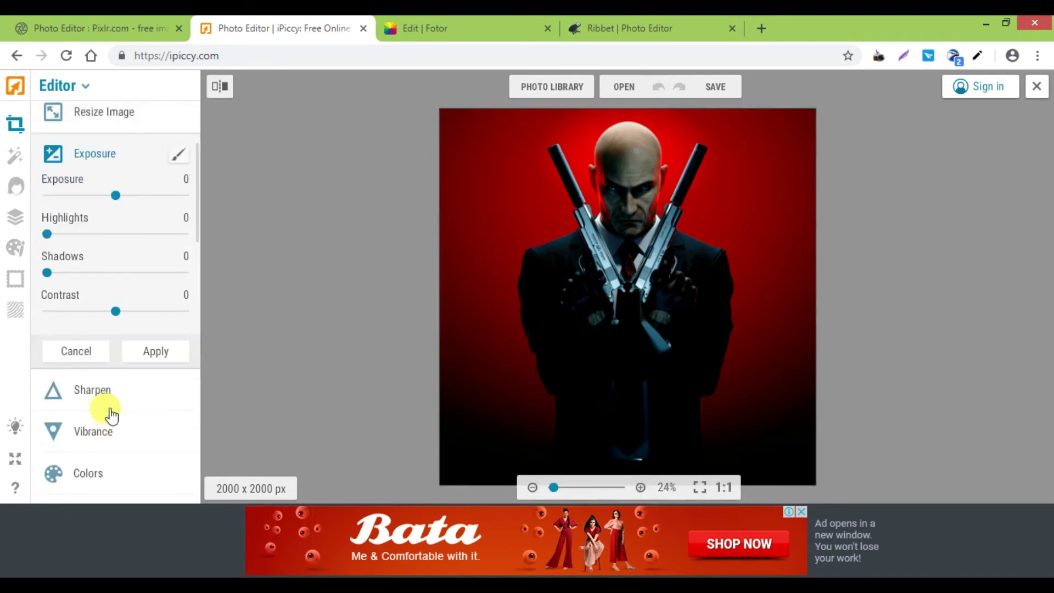
pyautogui.moveTo(49, 239); pyautogui.dragTo(122, 247)
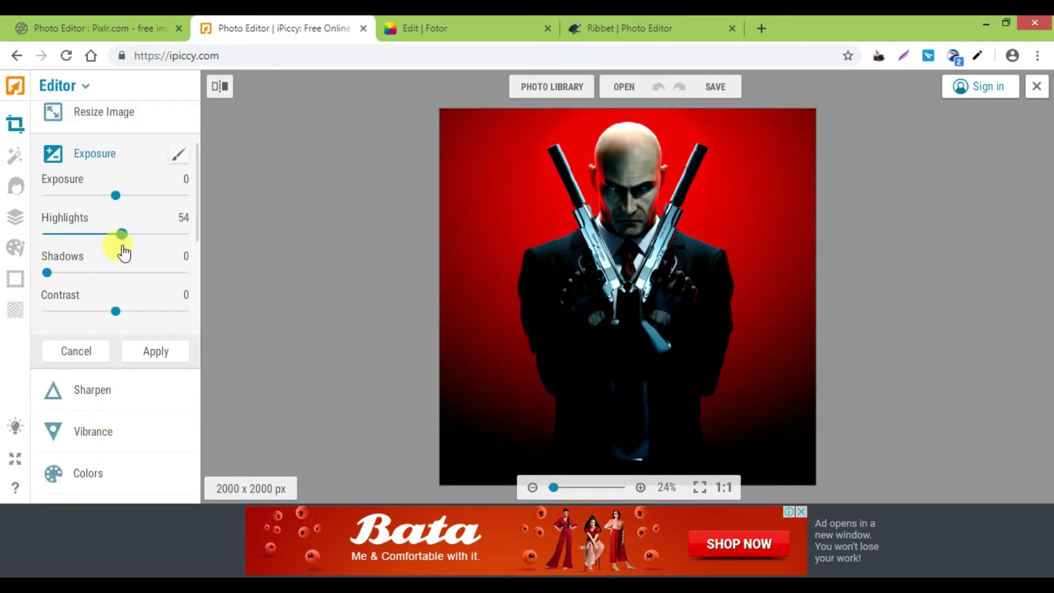
pyautogui.moveTo(115, 195)
pyautogui.mouseDown()
pyautogui.moveTo(153, 196)
pyautogui.moveTo(53, 195)
pyautogui.mouseUp()
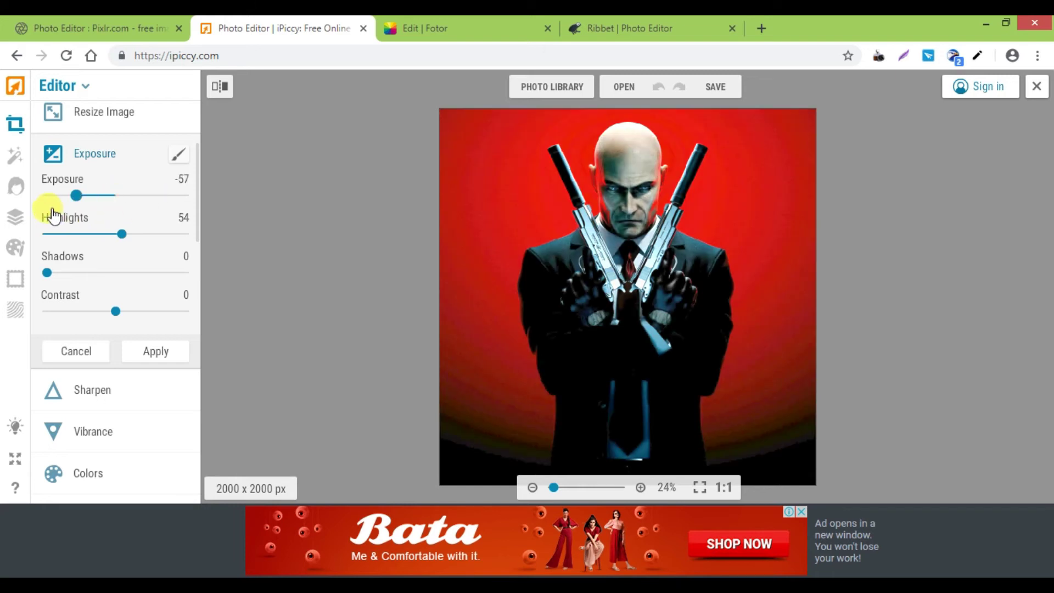
pyautogui.moveTo(127, 209)
pyautogui.mouseDown()
pyautogui.moveTo(168, 211)
pyautogui.moveTo(90, 216)
pyautogui.mouseUp()
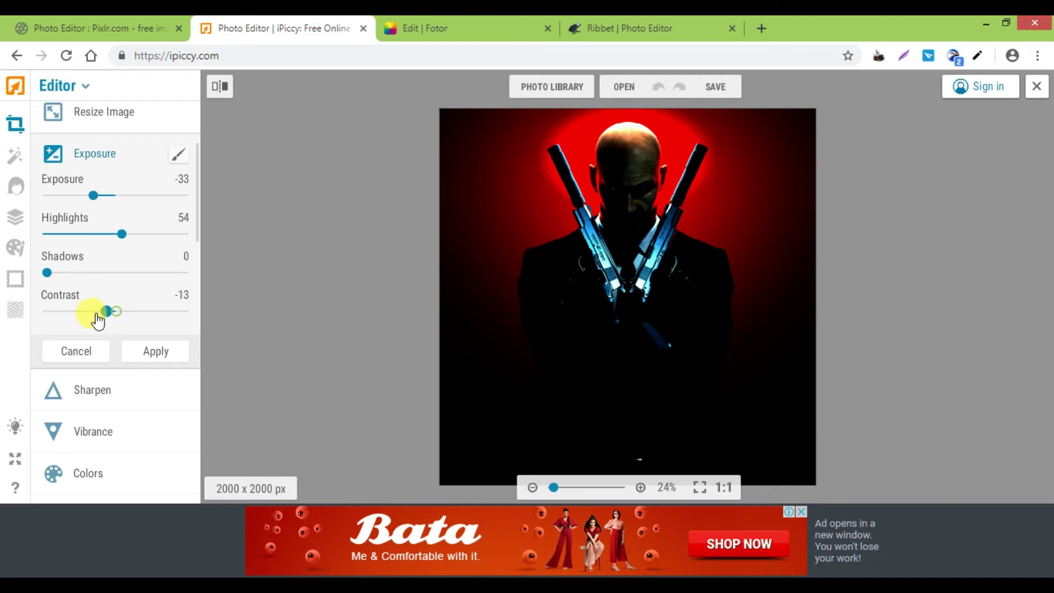
pyautogui.moveTo(116, 311); pyautogui.dragTo(90, 311)
pyautogui.moveTo(93, 195); pyautogui.dragTo(113, 196)
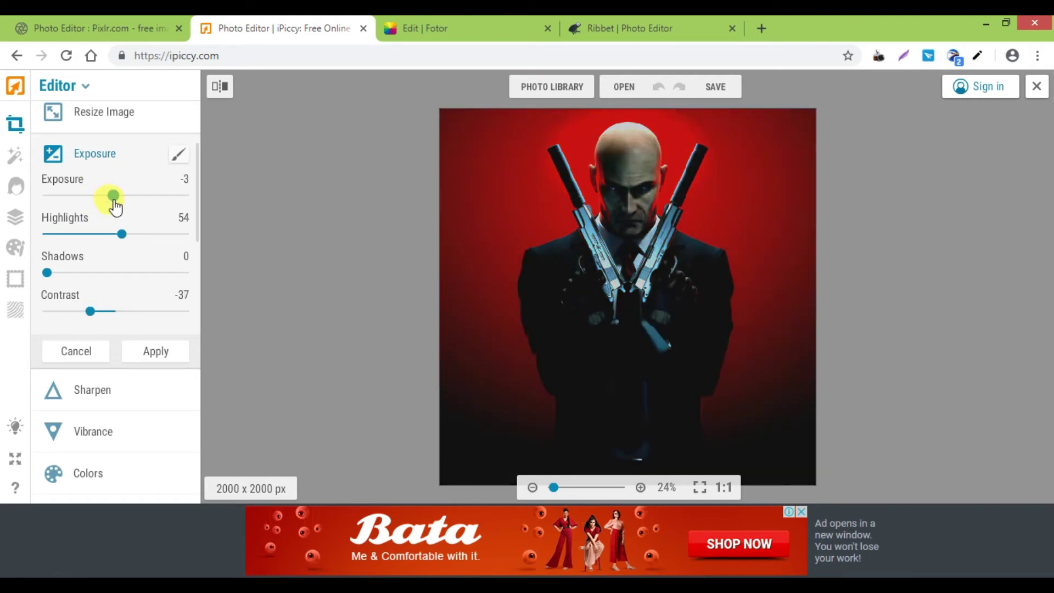
pyautogui.moveTo(119, 236); pyautogui.dragTo(165, 235)
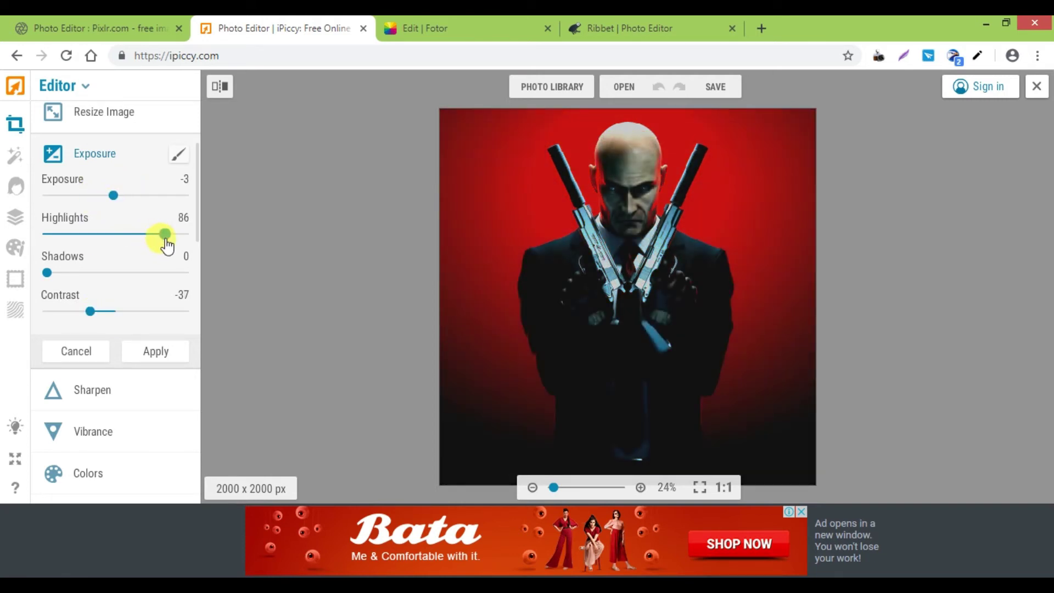
pyautogui.click(156, 356)
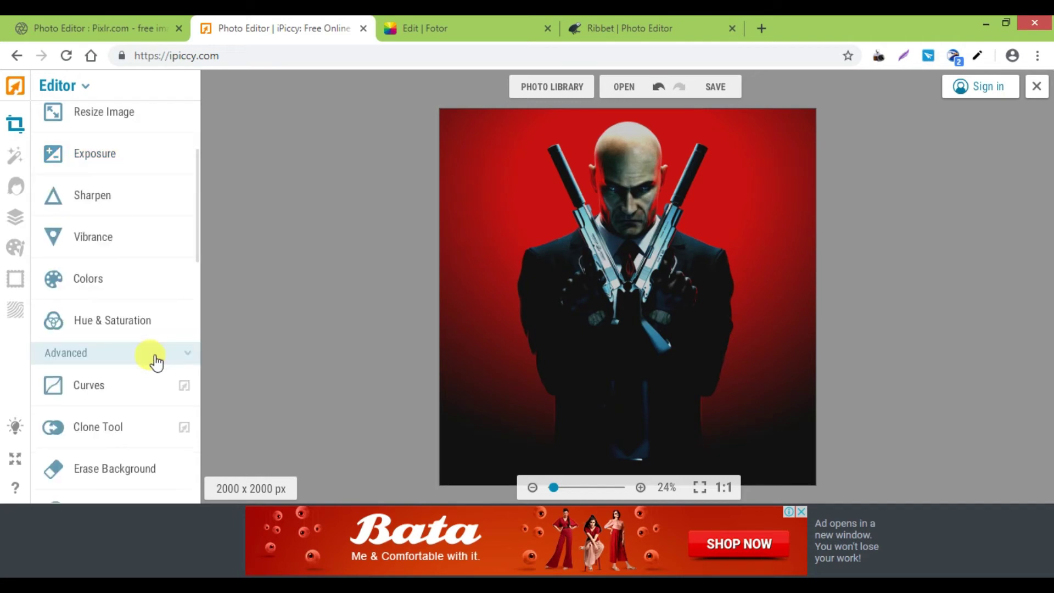
# Preview the Black & White, Sepia, Soften Image and Orton effects on the photo.
pyautogui.click(17, 155)
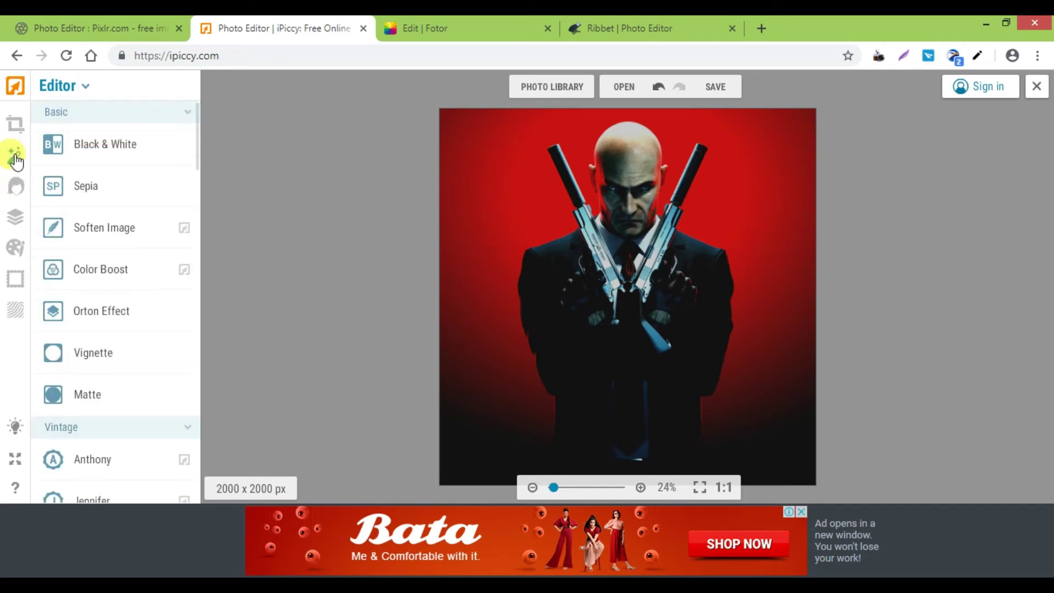
pyautogui.click(147, 150)
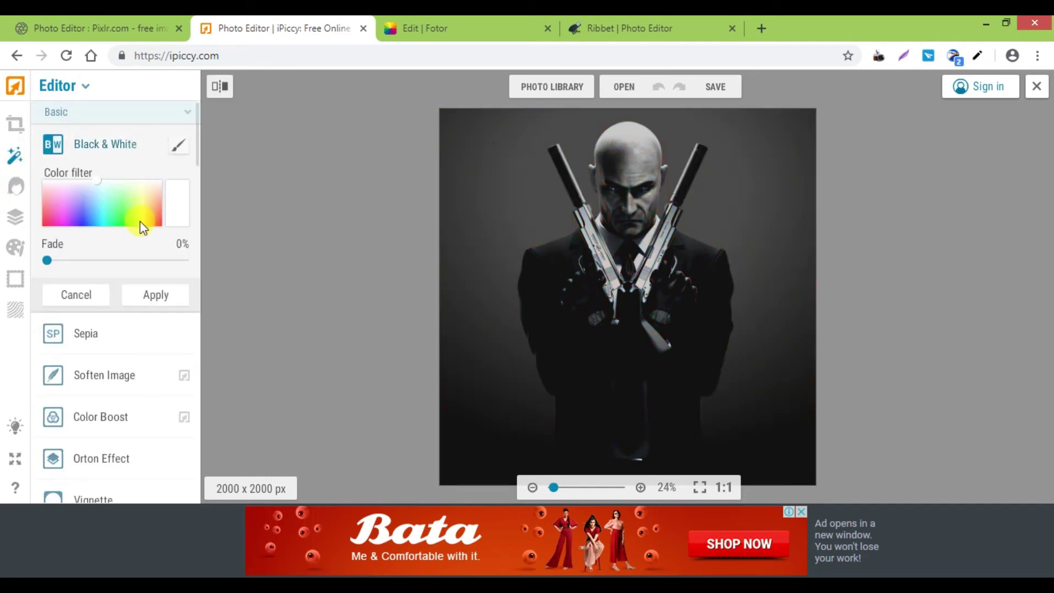
pyautogui.click(78, 332)
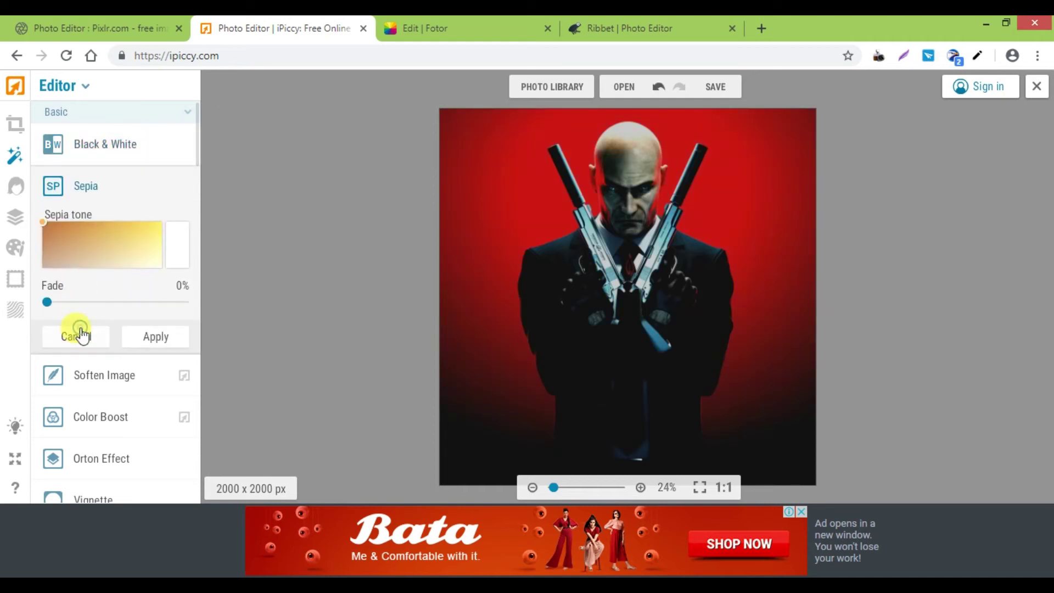
pyautogui.click(96, 375)
pyautogui.click(93, 436)
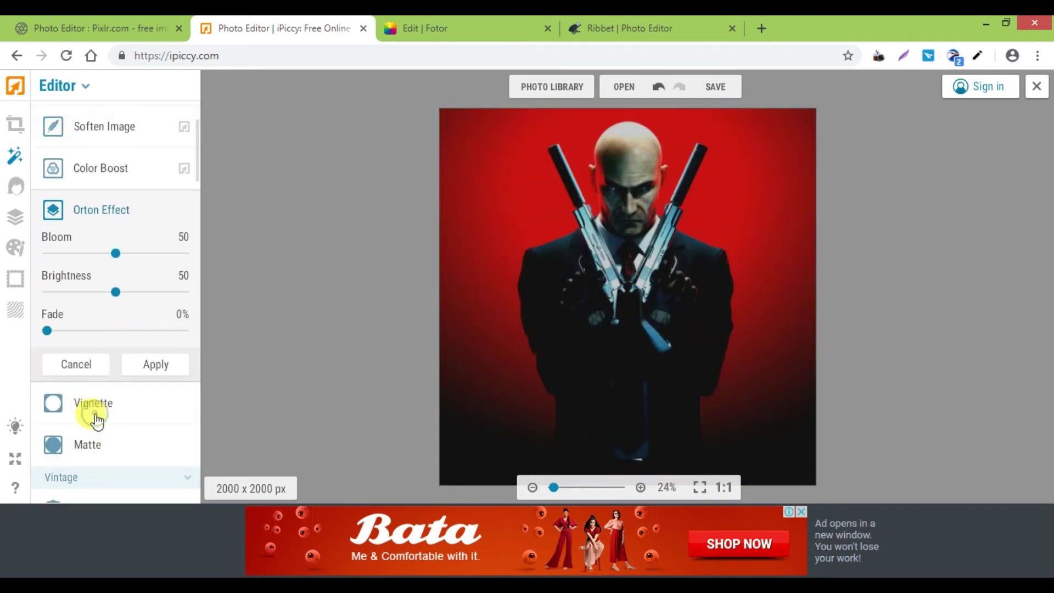
# Leave Orton unapplied and browse effect categories through to the Frames list.
pyautogui.click(17, 187)
pyautogui.click(15, 247)
pyautogui.click(15, 283)
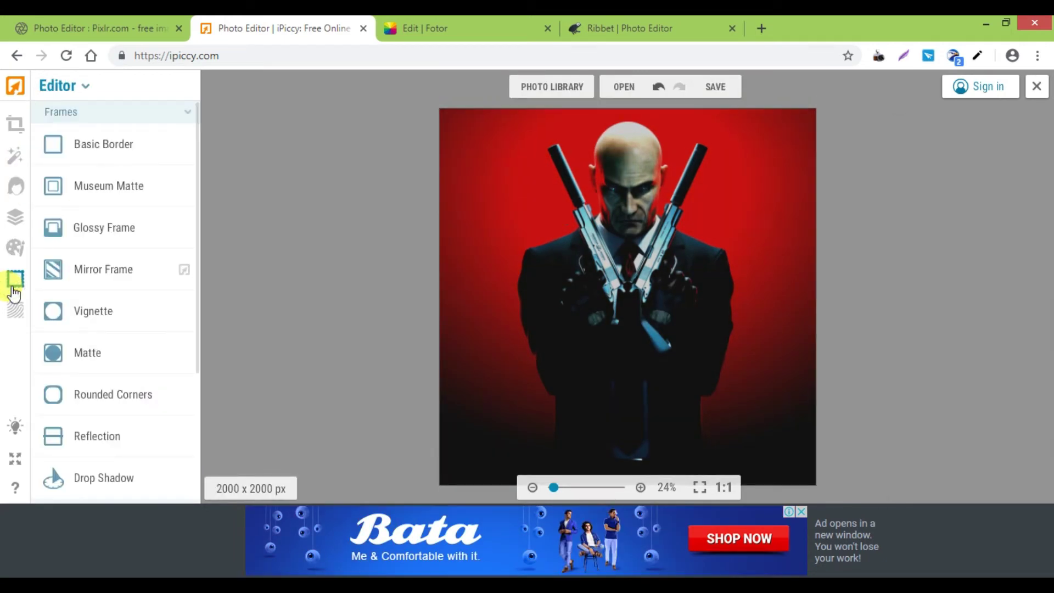
# Apply a colour-filtered vignette to the hitman photo without adding the glossy frame.
pyautogui.click(102, 320)
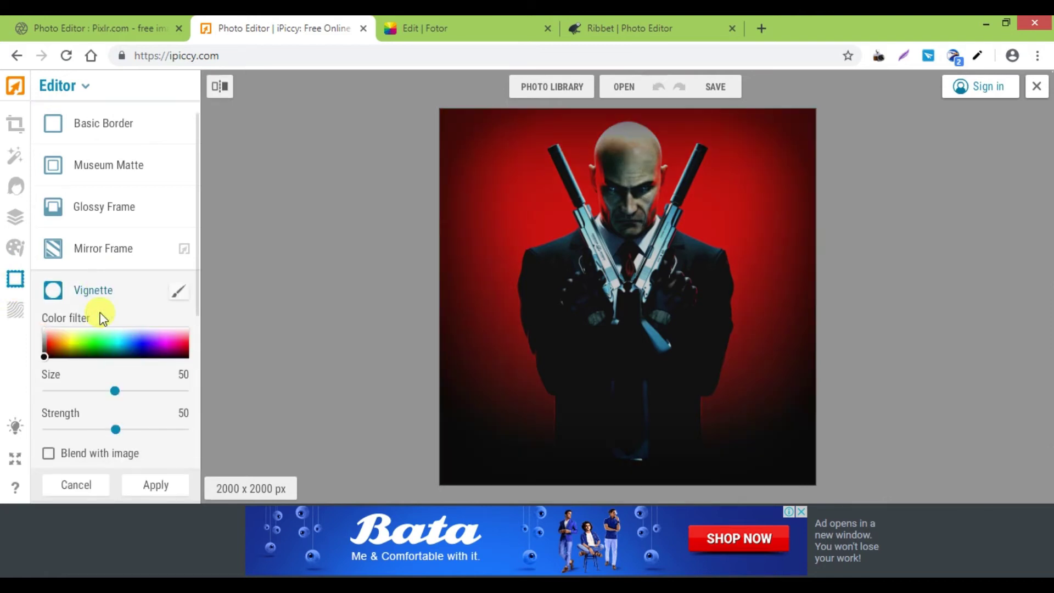
pyautogui.click(153, 340)
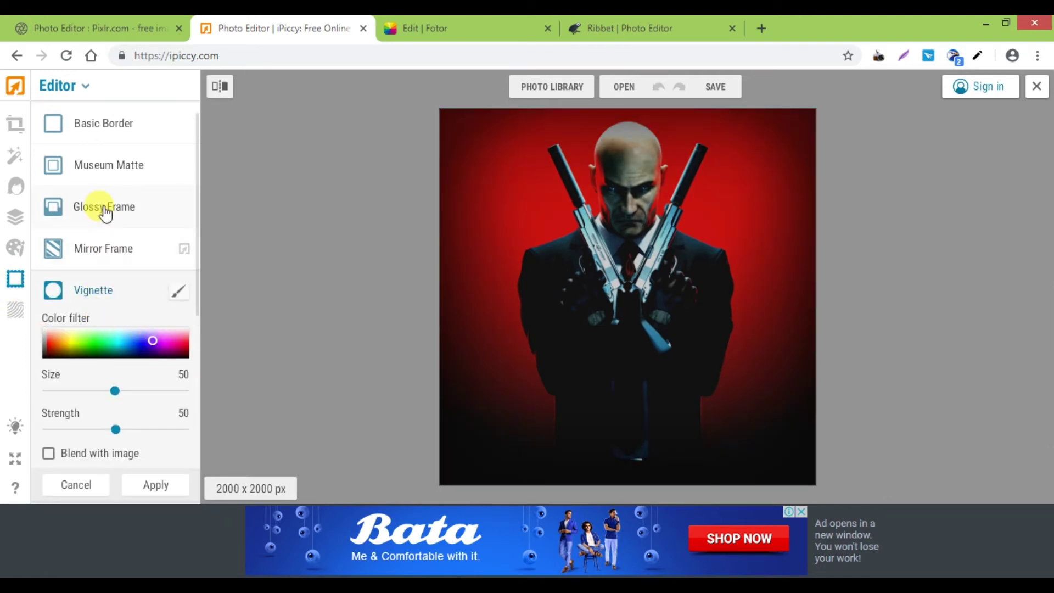
pyautogui.click(104, 206)
pyautogui.click(524, 335)
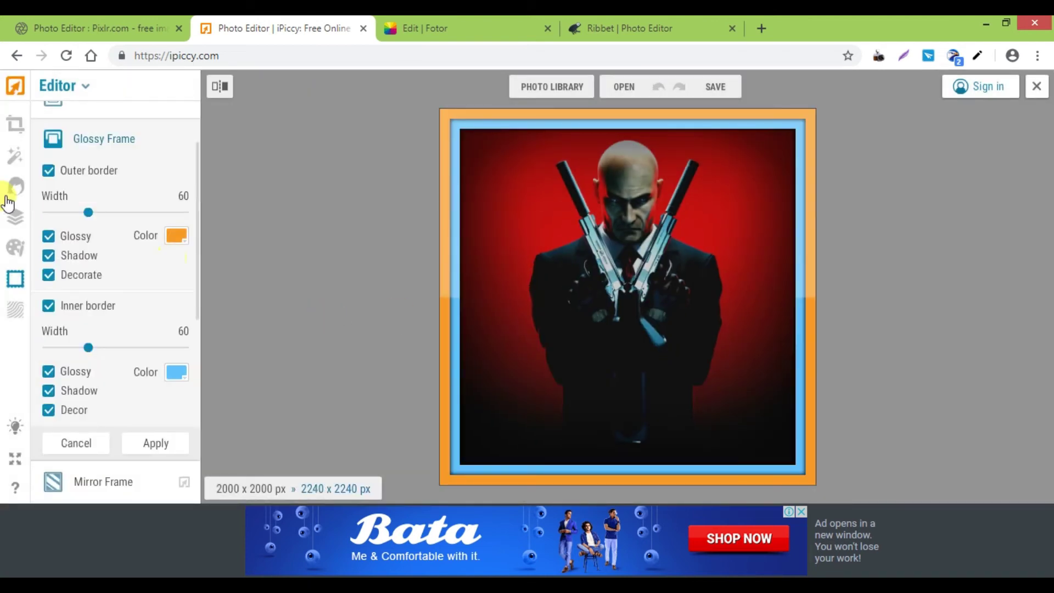
pyautogui.click(15, 314)
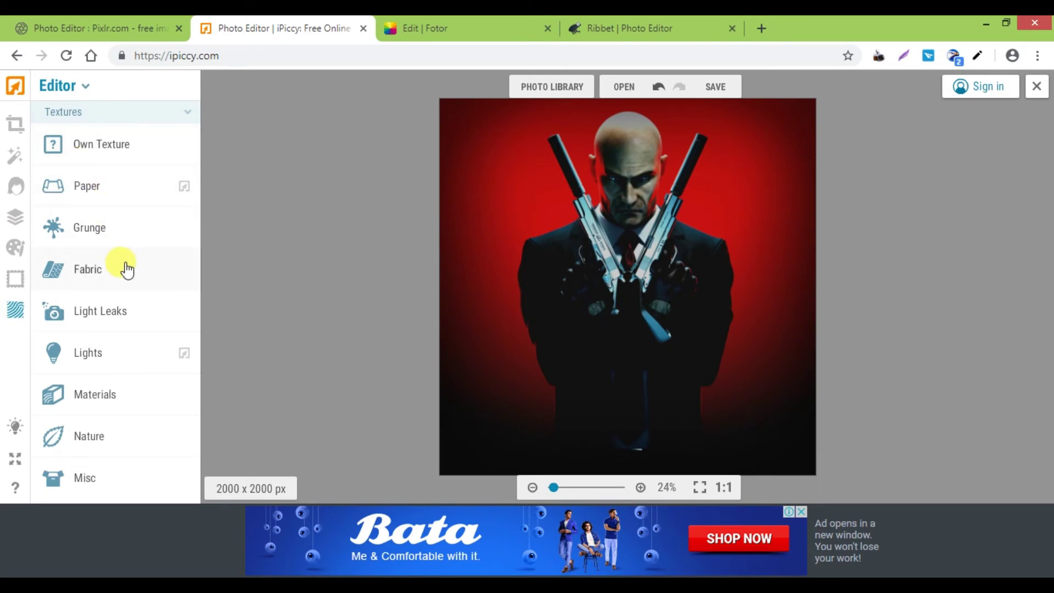
# Apply a dark Grunge texture to the hitman photo.
pyautogui.click(107, 235)
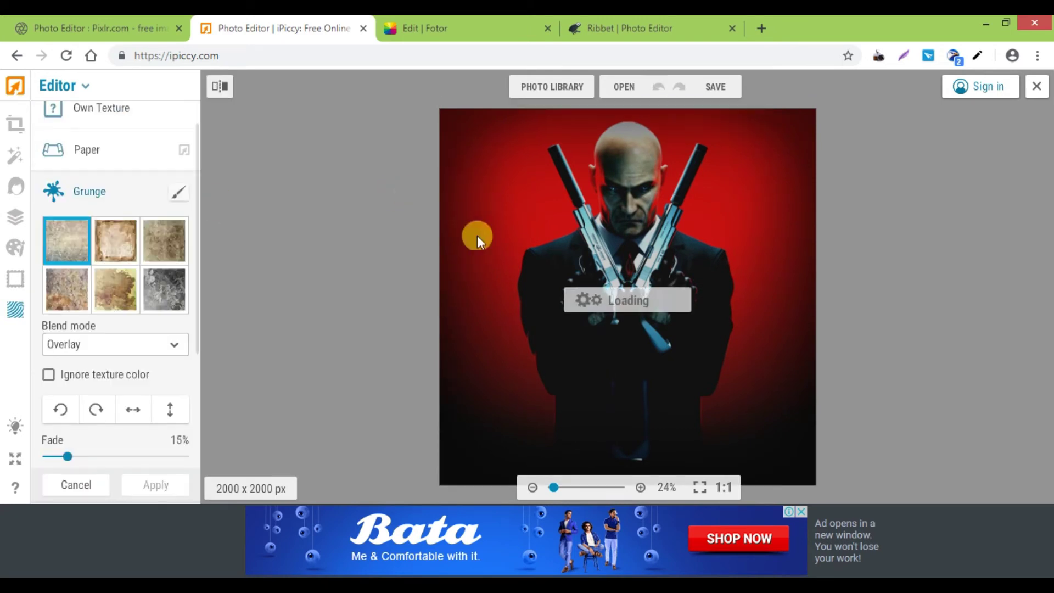
pyautogui.click(167, 250)
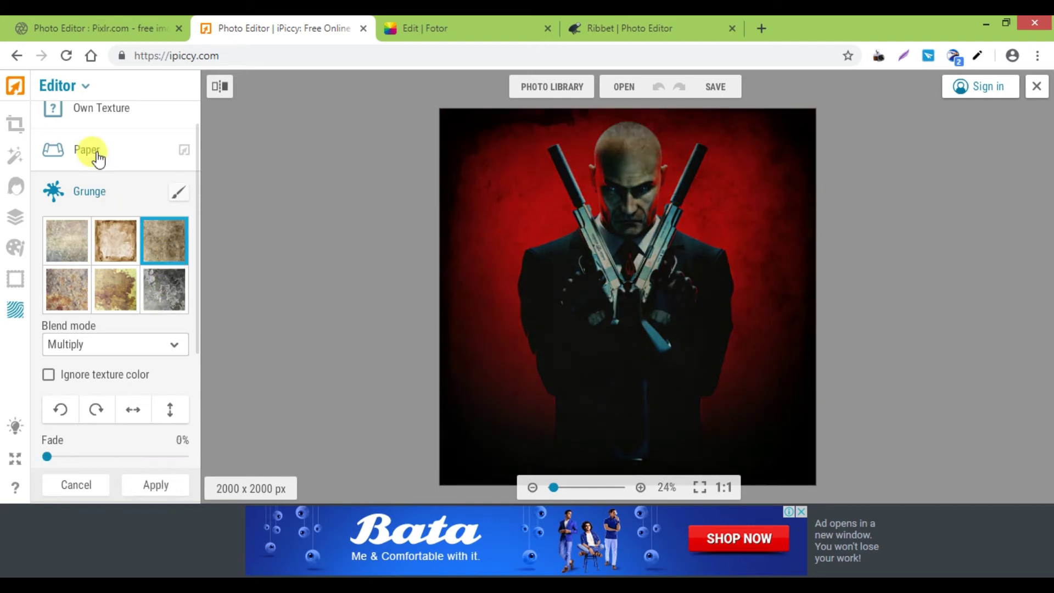
pyautogui.click(95, 154)
pyautogui.click(519, 332)
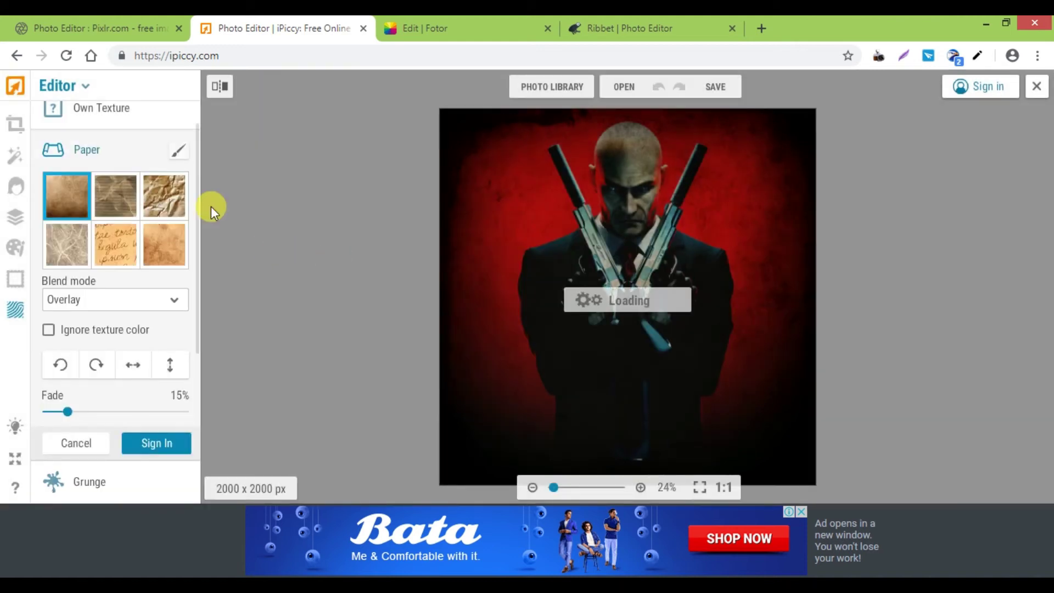
# Try the handwritten-script and crumpled Paper textures, then discard them.
pyautogui.click(136, 248)
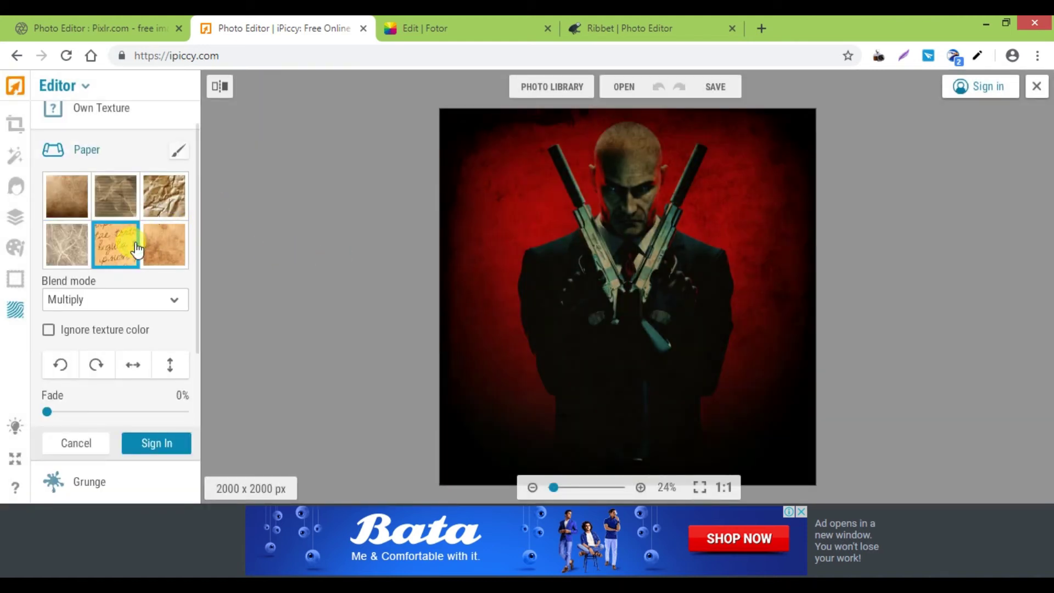
pyautogui.click(162, 211)
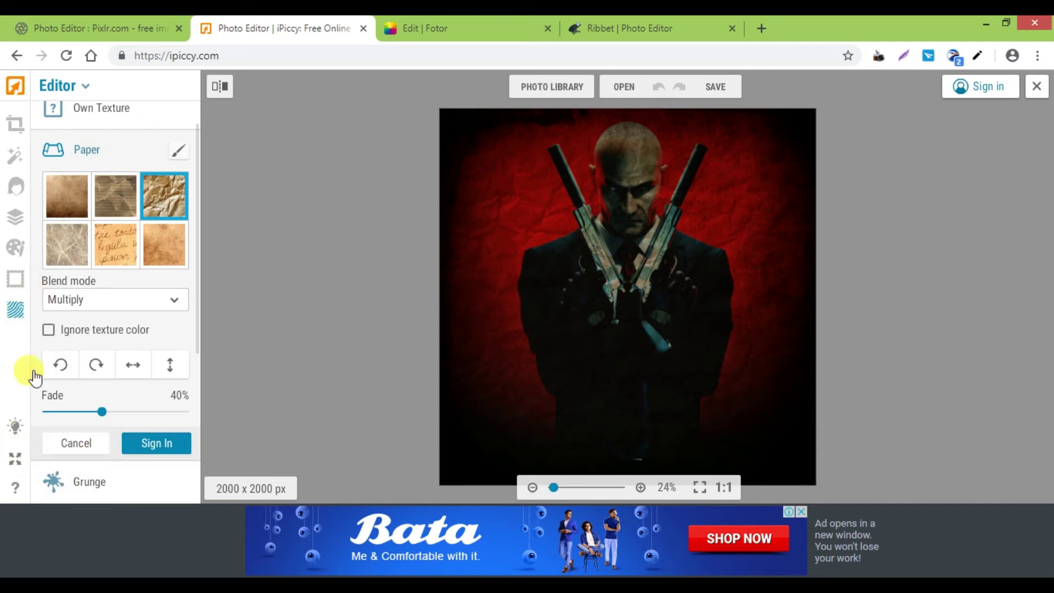
pyautogui.click(18, 311)
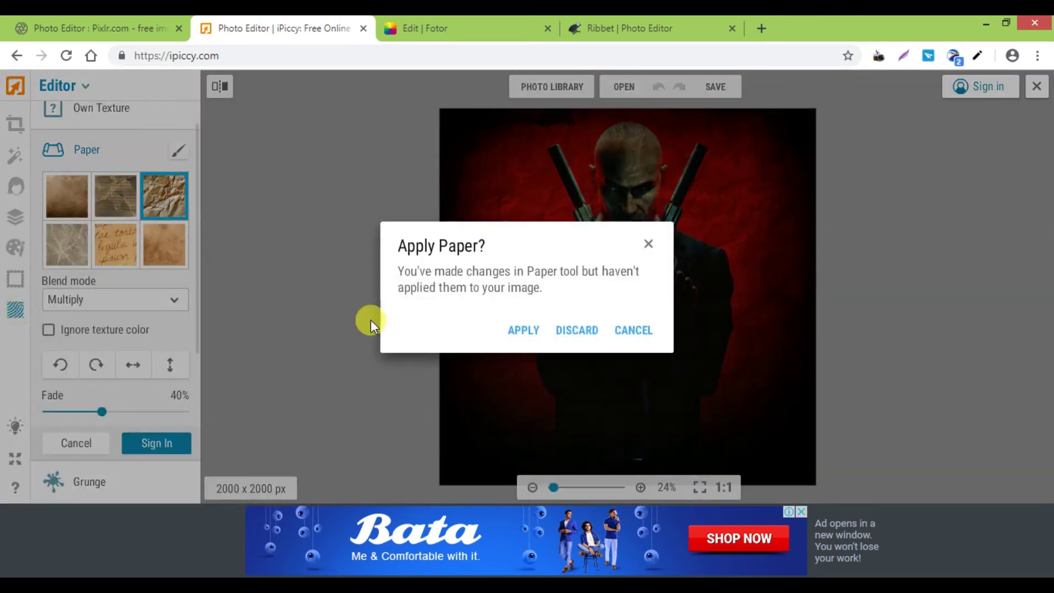
pyautogui.click(558, 342)
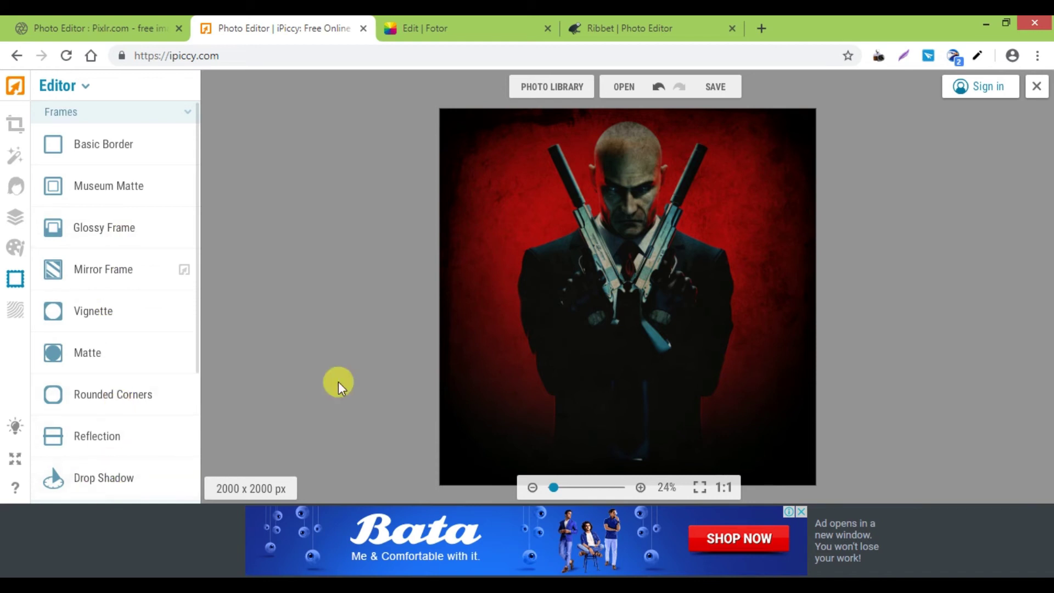
# In Fotor, select image 9 from the Pictures\testimage folder in the computer file picker.
pyautogui.click(466, 17)
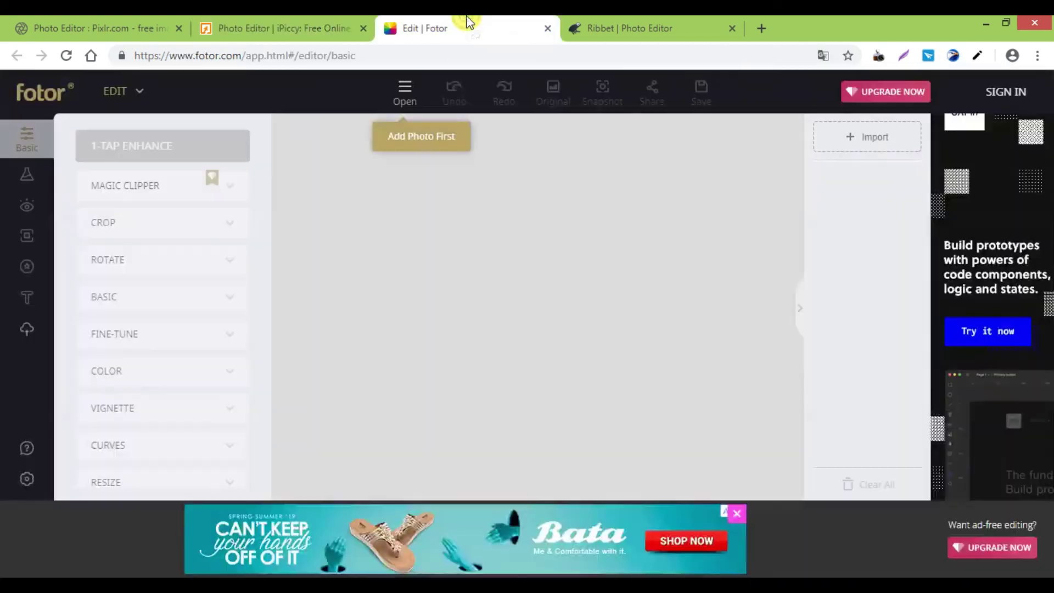
pyautogui.click(404, 101)
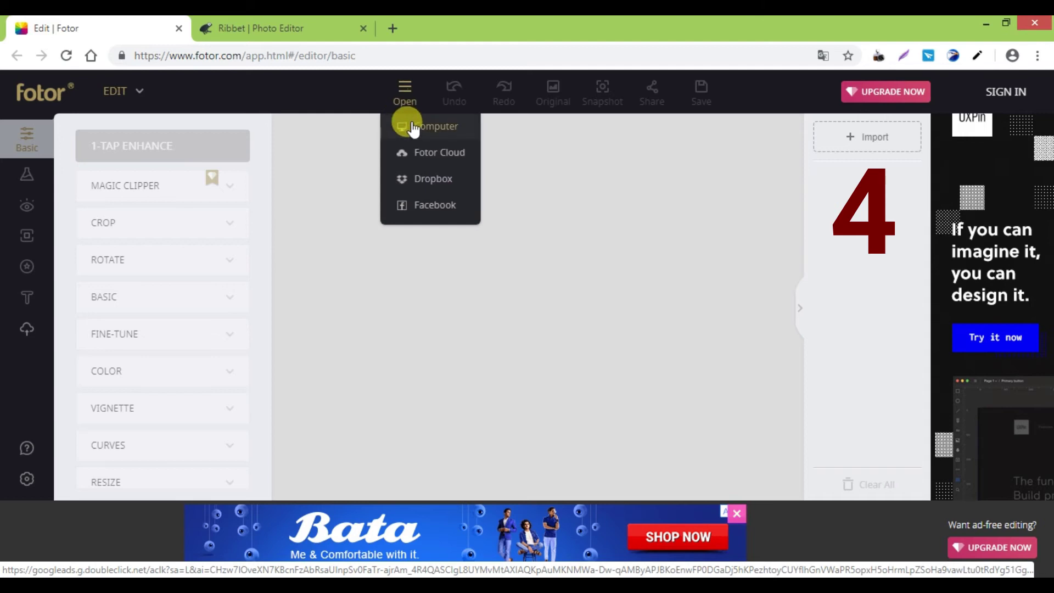
pyautogui.click(413, 130)
pyautogui.click(270, 252)
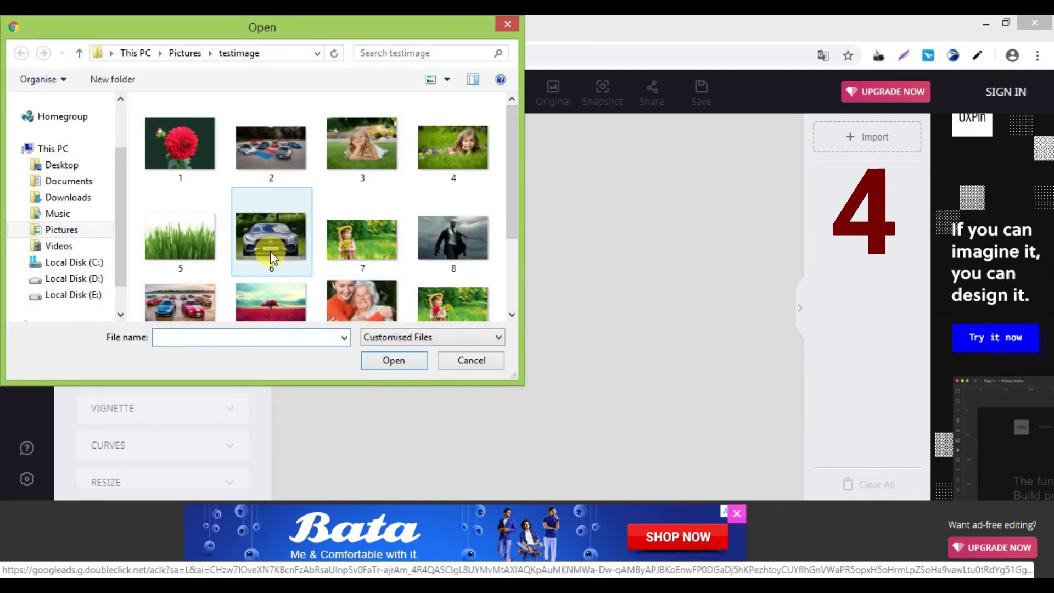
pyautogui.click(195, 298)
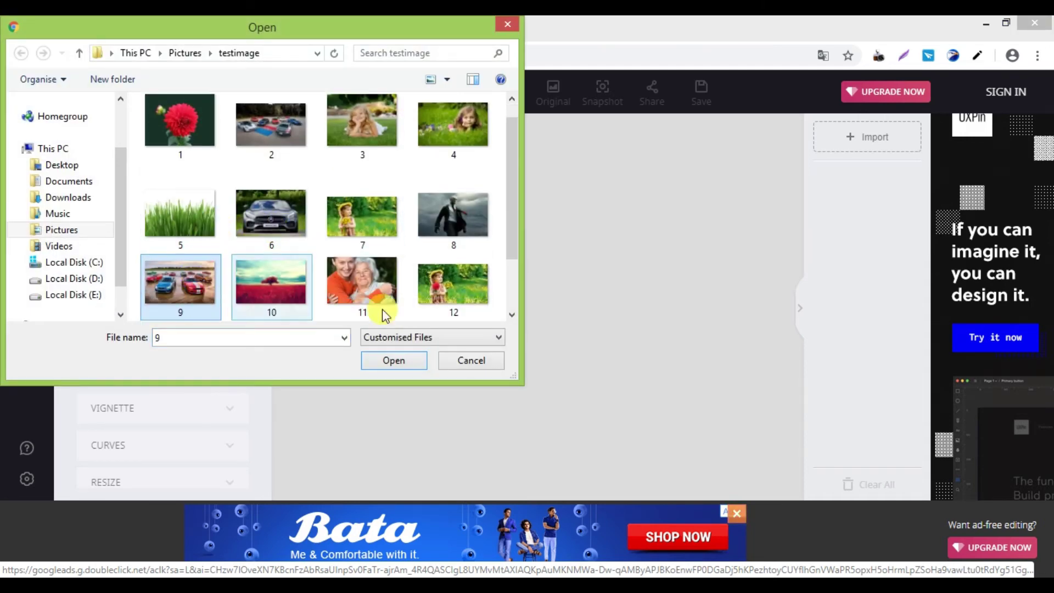
# Open picture 9, the sports-car lineup, and glance at the Rotate and Crop options.
pyautogui.click(387, 364)
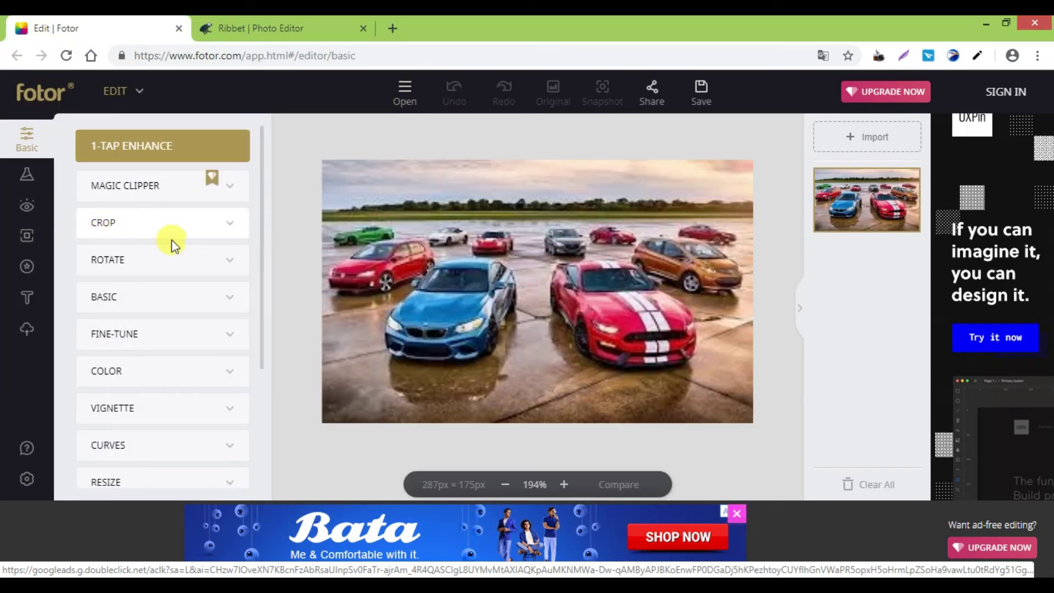
pyautogui.click(236, 261)
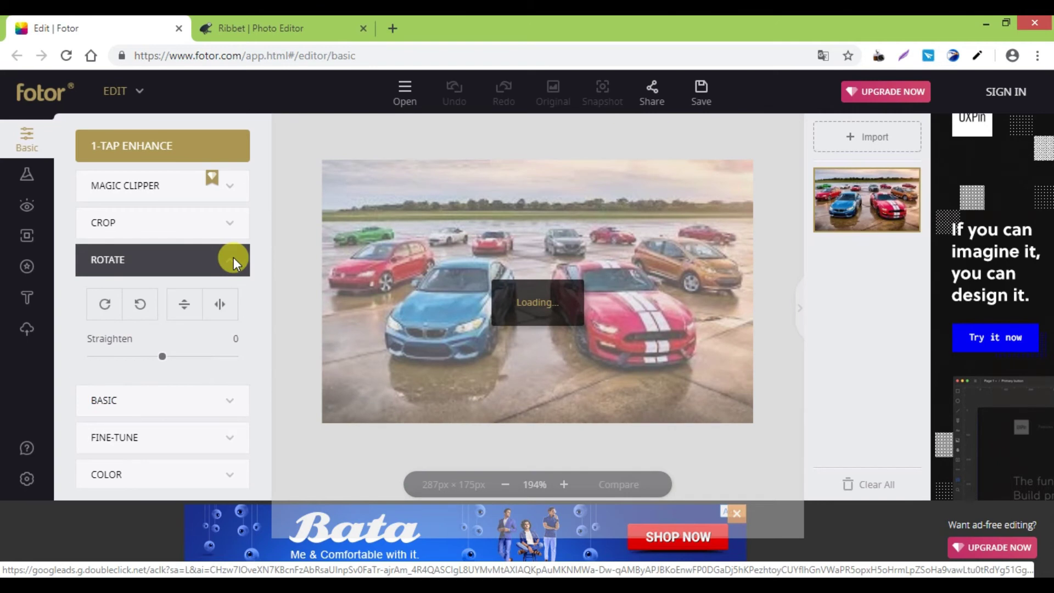
pyautogui.click(232, 225)
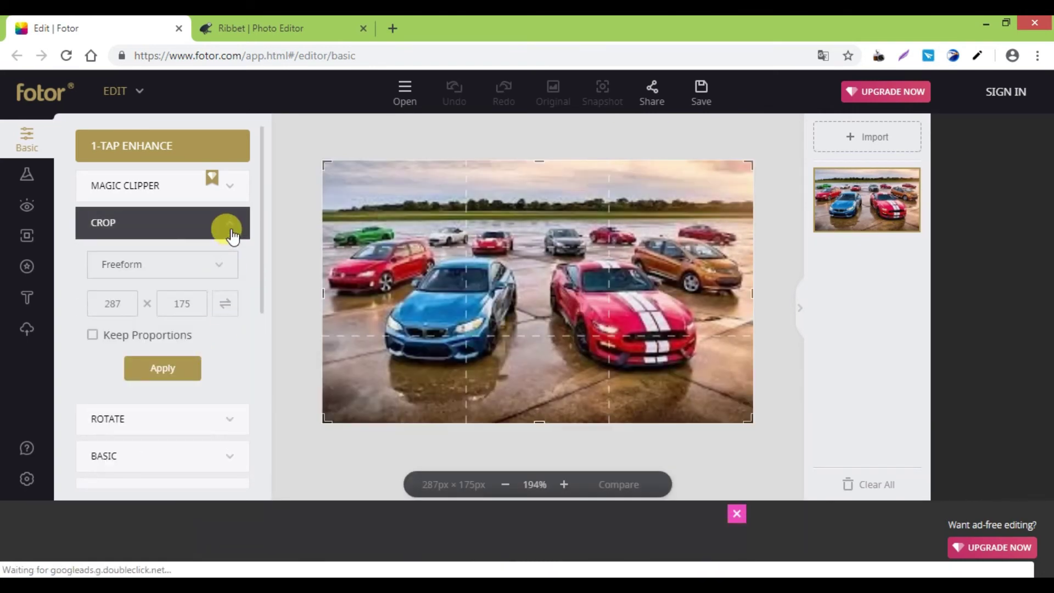
pyautogui.click(231, 233)
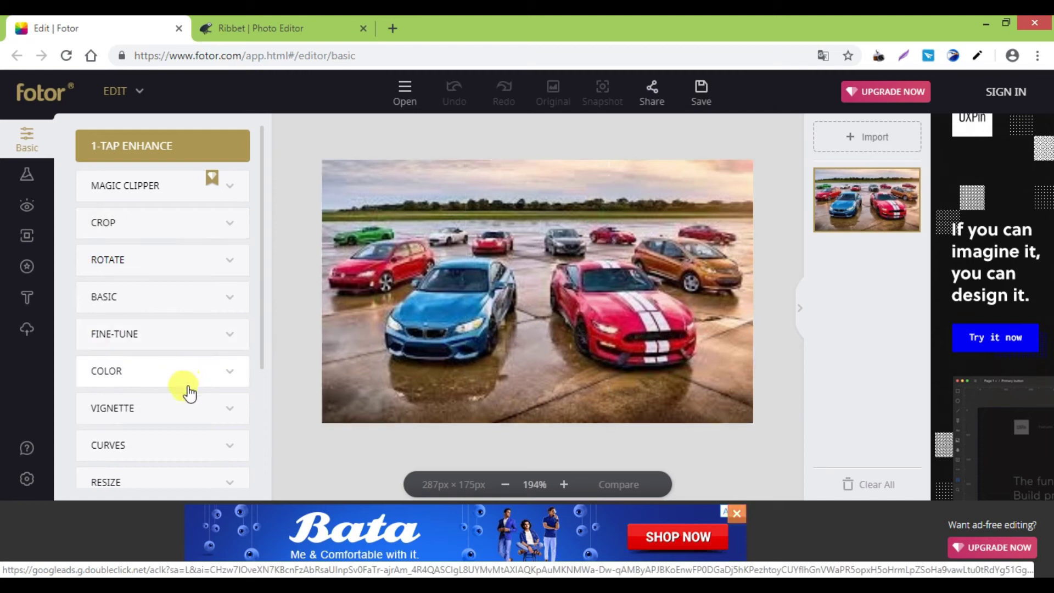
# Give the car photo the sepia Hitchcock Color Splash effect, then switch to Ribbet.
pyautogui.click(28, 186)
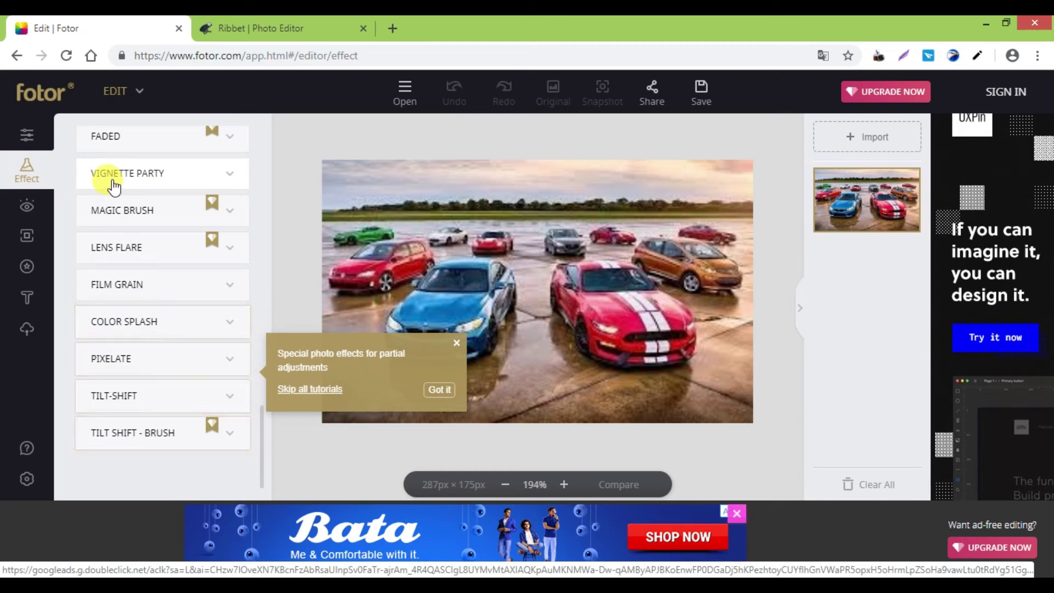
pyautogui.click(231, 324)
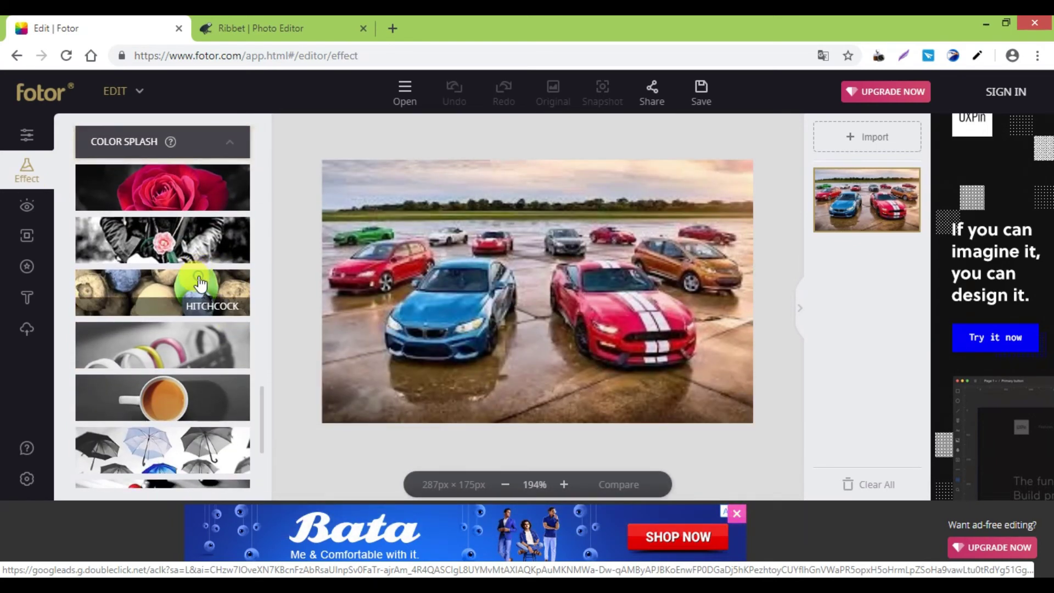
pyautogui.click(198, 276)
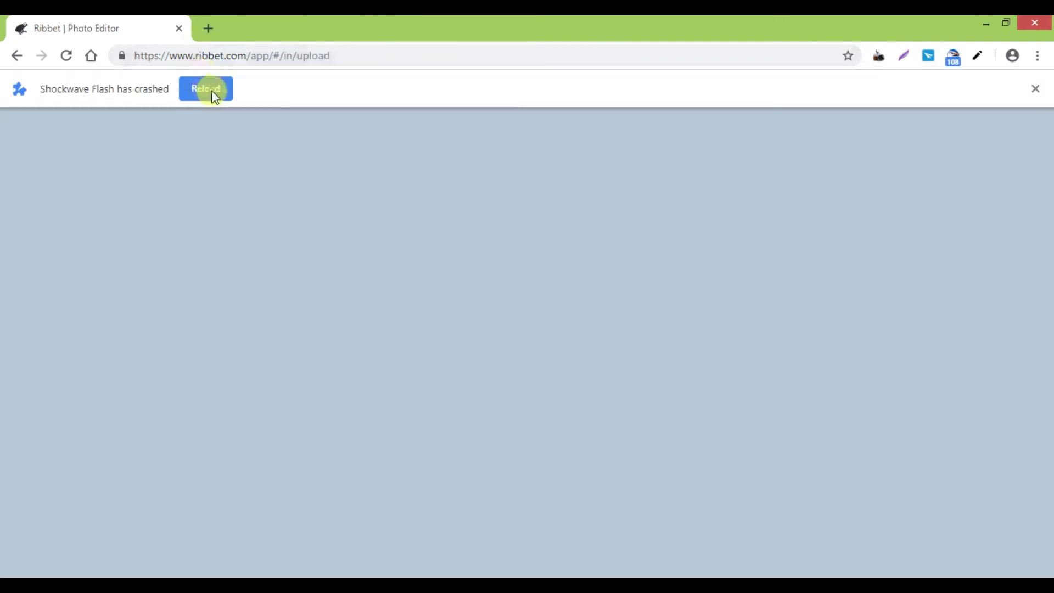
pyautogui.click(212, 90)
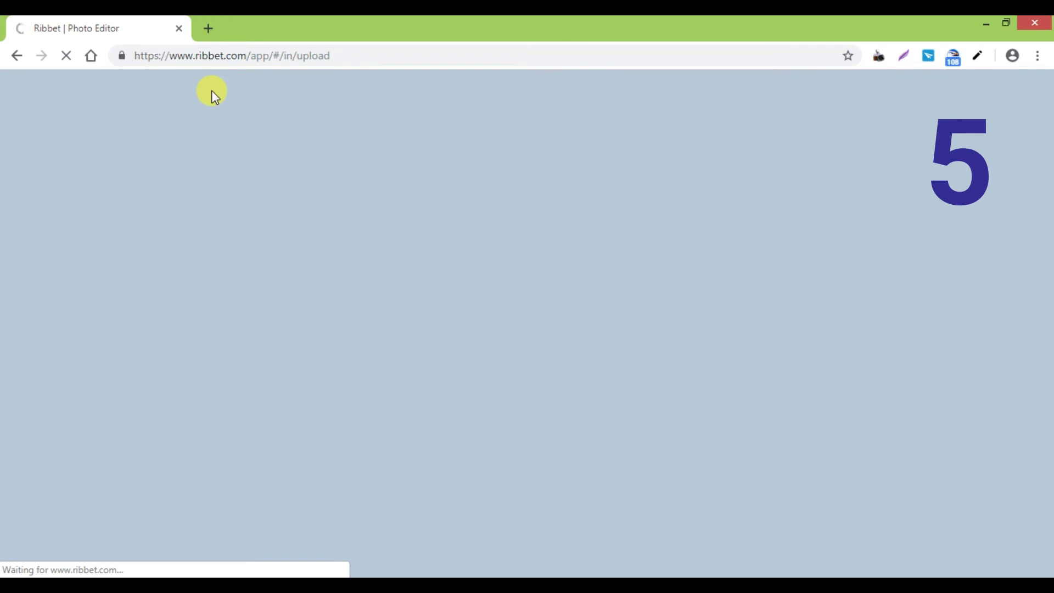
pyautogui.click(355, 55)
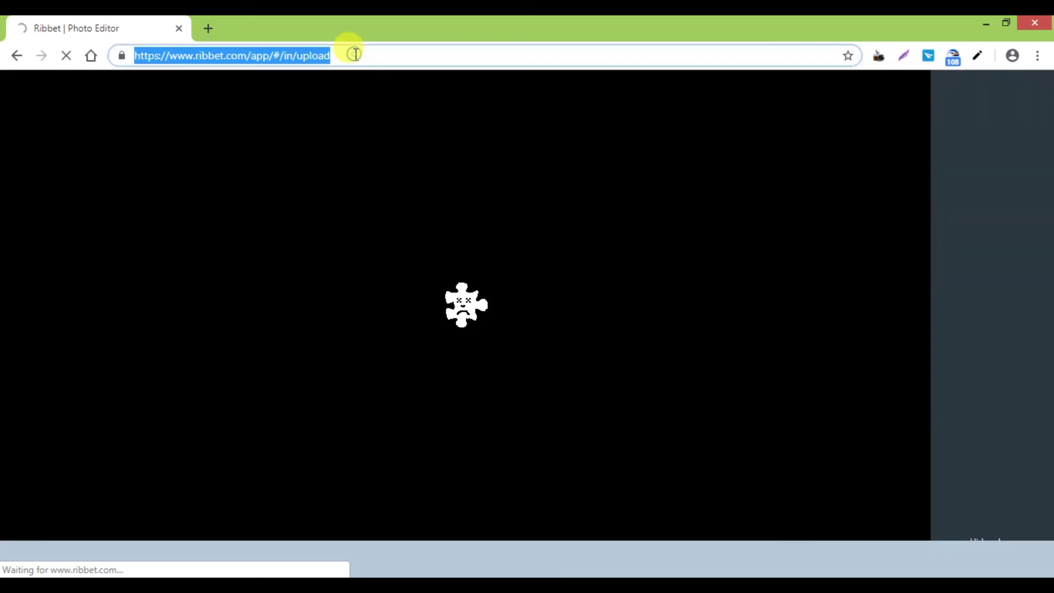
pyautogui.click(355, 54)
pyautogui.press('BackSpace')
pyautogui.press('BackSpace')
pyautogui.press('BackSpace')
pyautogui.press('BackSpace')
pyautogui.press('BackSpace')
pyautogui.press('BackSpace')
pyautogui.press('BackSpace')
pyautogui.press('BackSpace')
pyautogui.press('BackSpace')
pyautogui.press('BackSpace')
pyautogui.press('BackSpace')
pyautogui.press('BackSpace')
pyautogui.press('BackSpace')
pyautogui.press('BackSpace')
pyautogui.press('BackSpace')
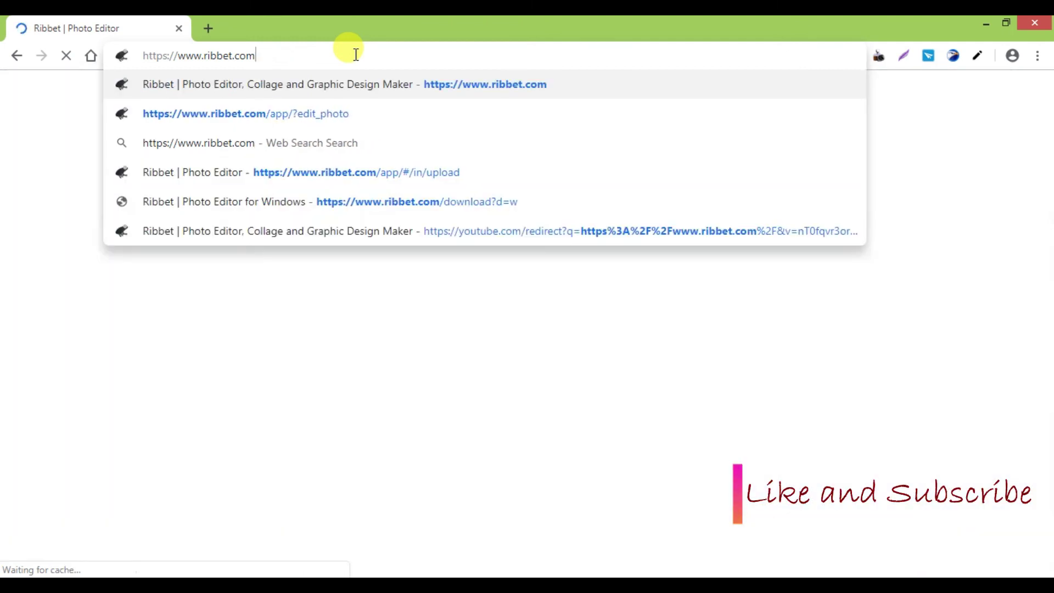
pyautogui.press('Return')
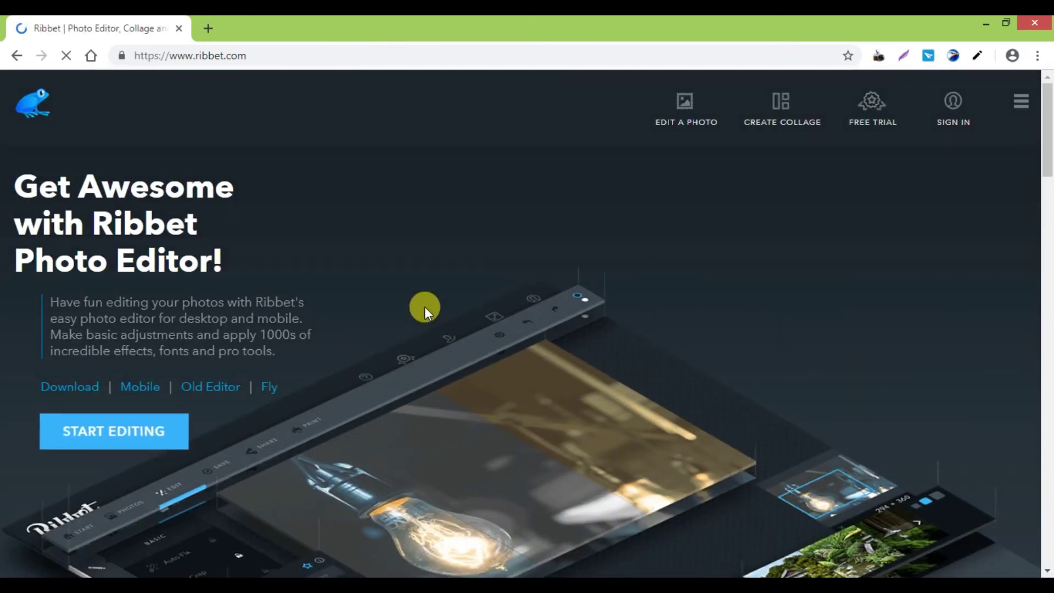
pyautogui.click(147, 447)
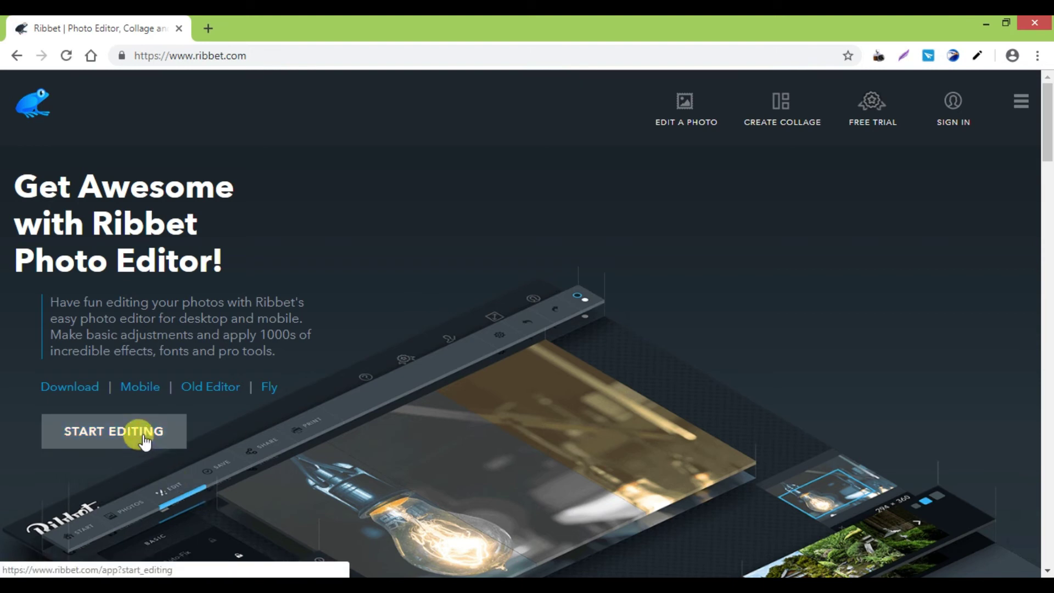
pyautogui.click(153, 437)
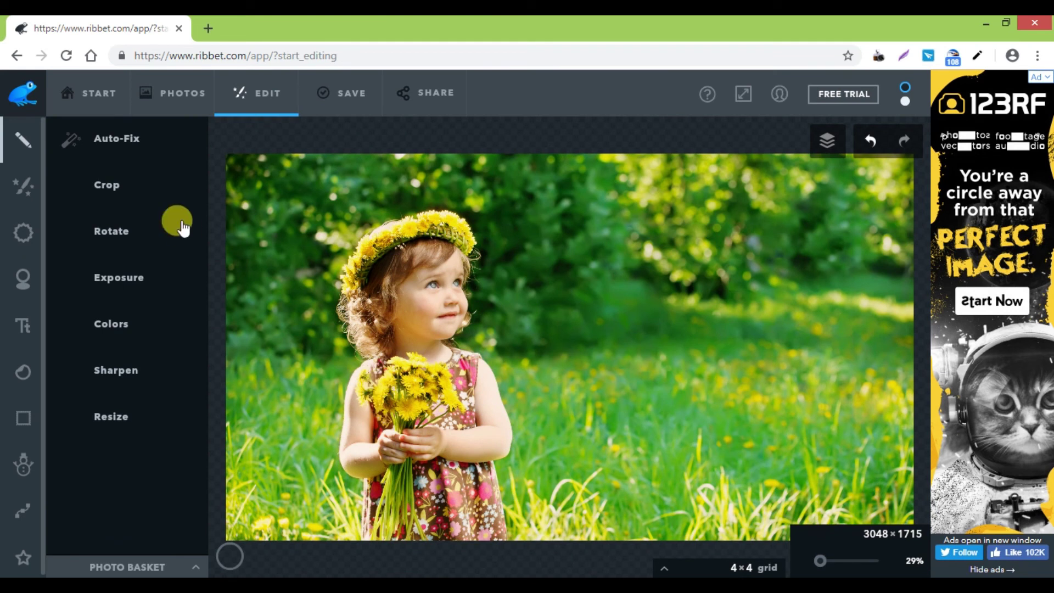
# Raise the photo's Exposure to 36 and apply it.
pyautogui.click(124, 141)
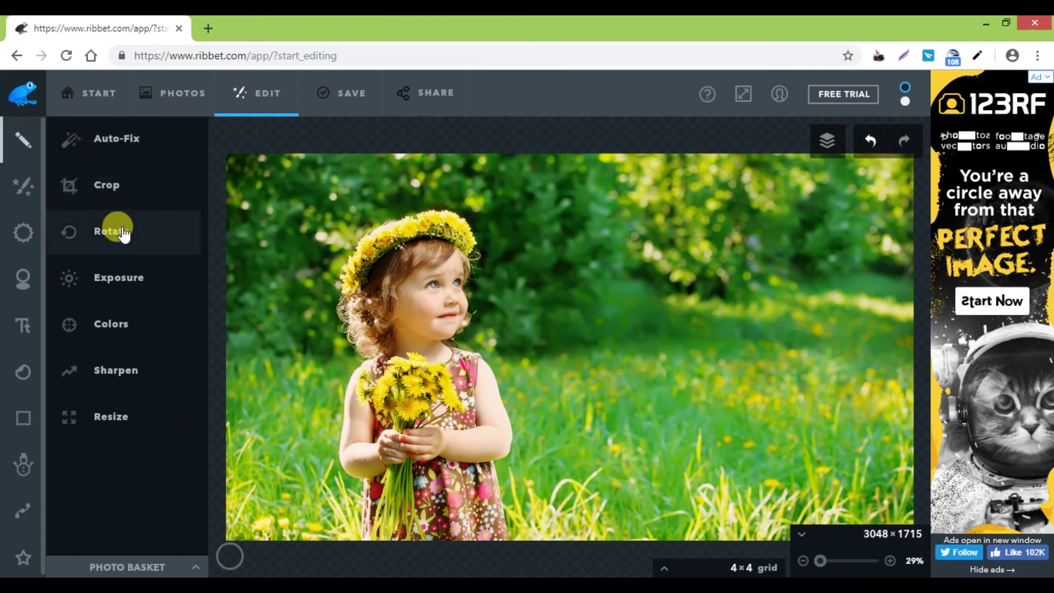
pyautogui.click(121, 275)
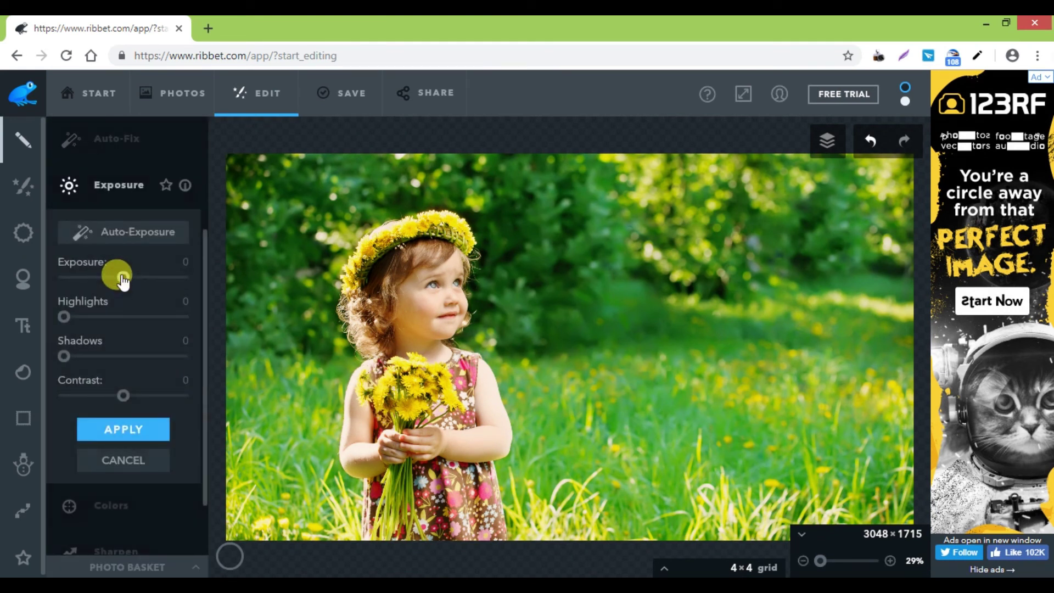
pyautogui.click(145, 278)
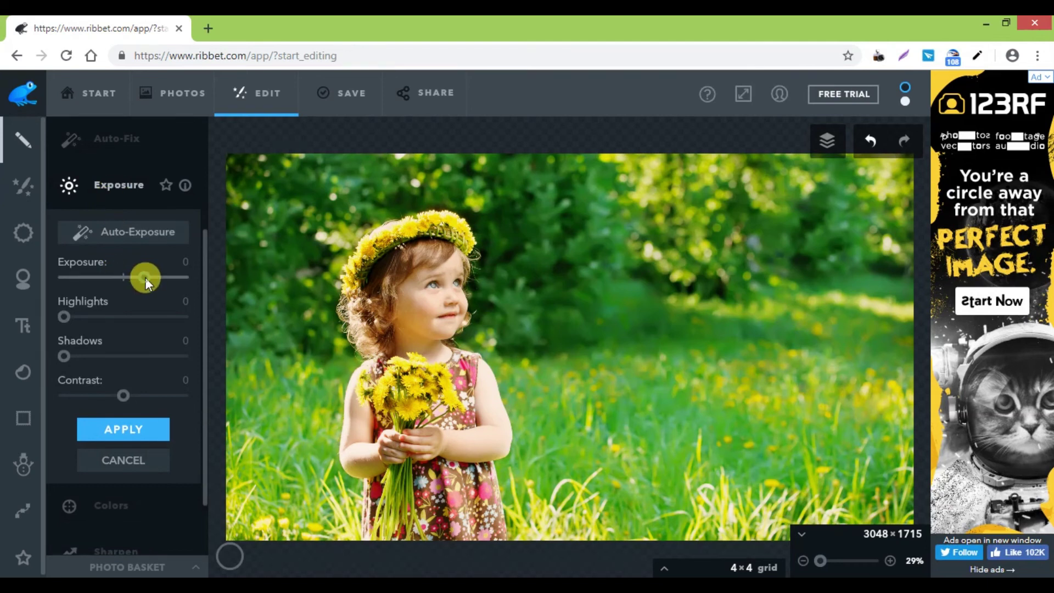
pyautogui.click(142, 429)
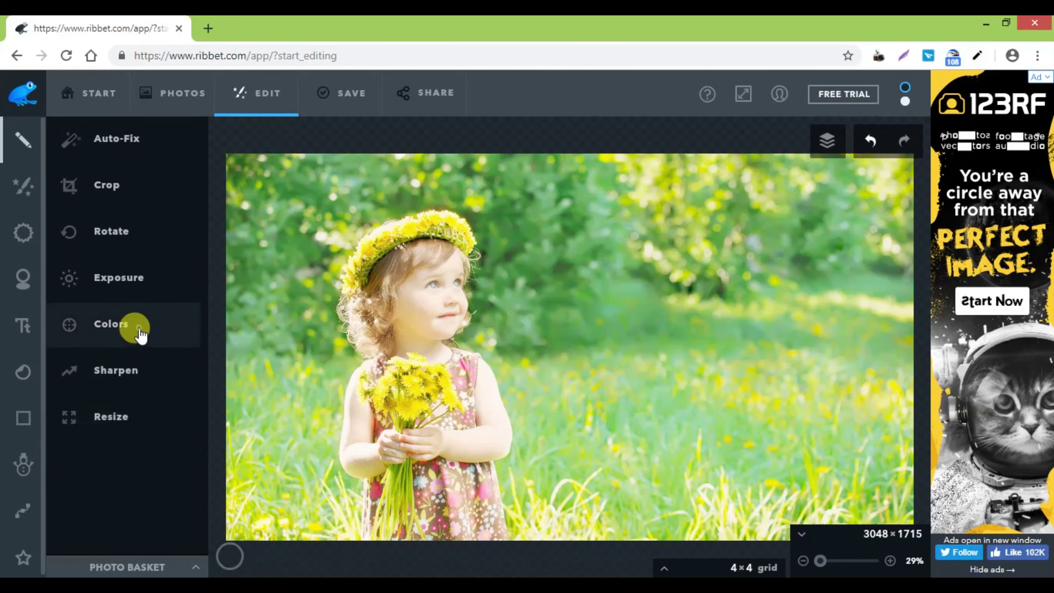
# Leave the Colors and Sharpen adjustments unchanged.
pyautogui.click(137, 328)
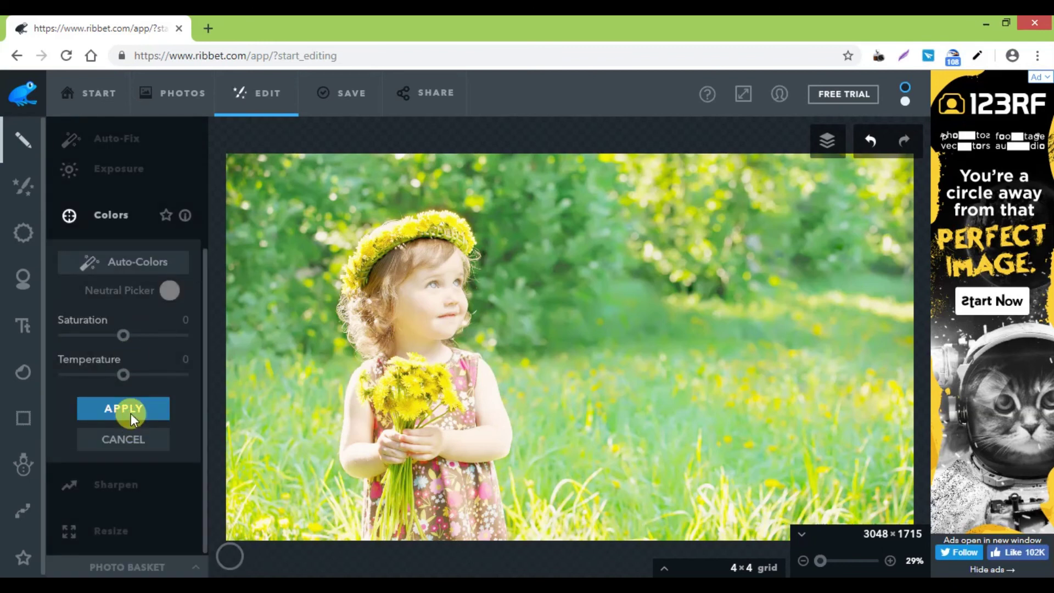
pyautogui.click(131, 414)
pyautogui.click(133, 384)
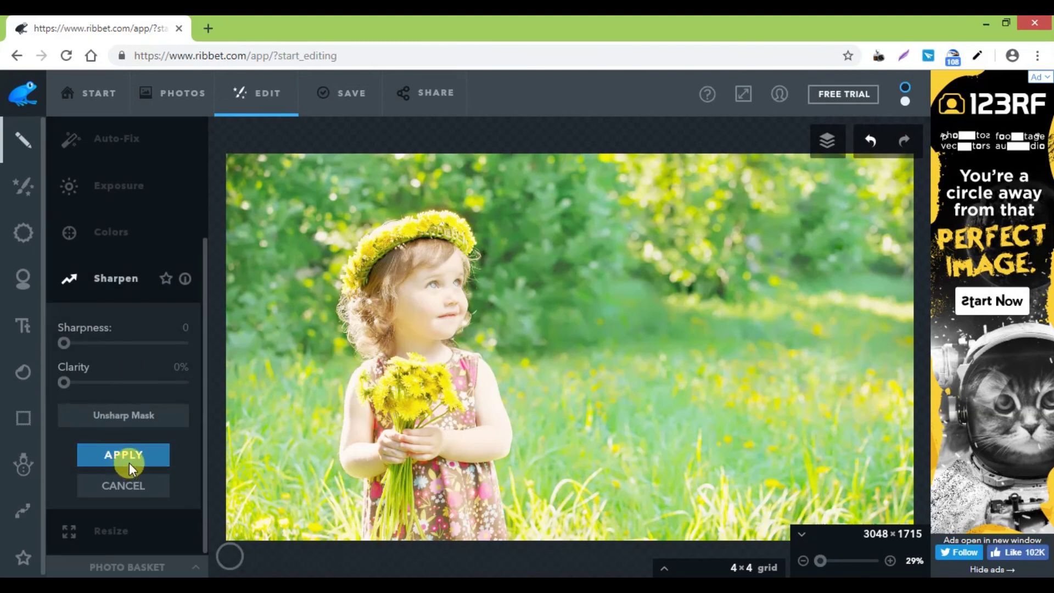
pyautogui.click(120, 487)
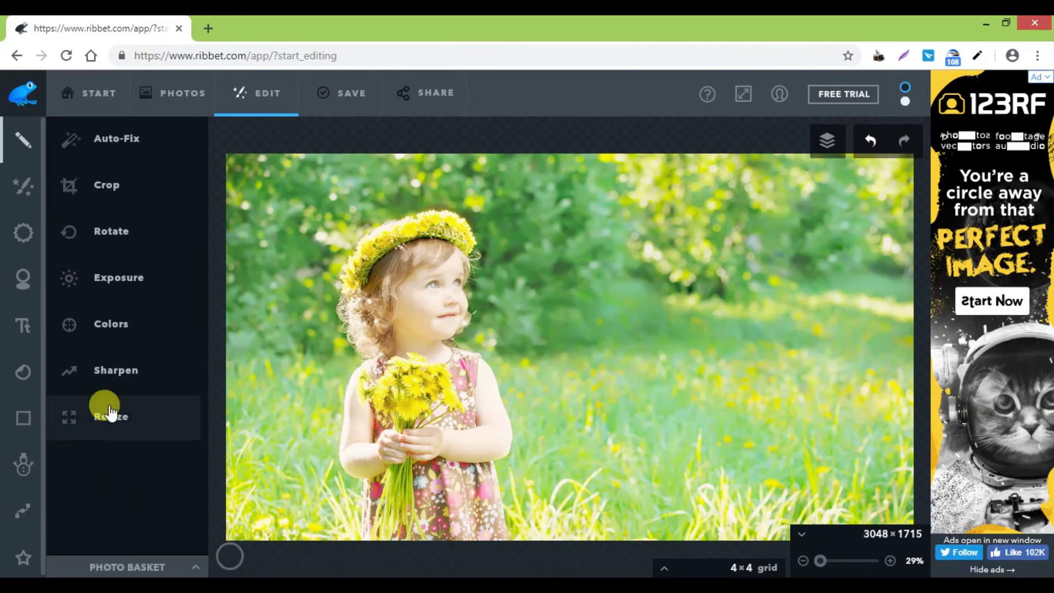
# Apply a sepia effect, choose the Impact text font, and browse the Stickers.
pyautogui.click(18, 203)
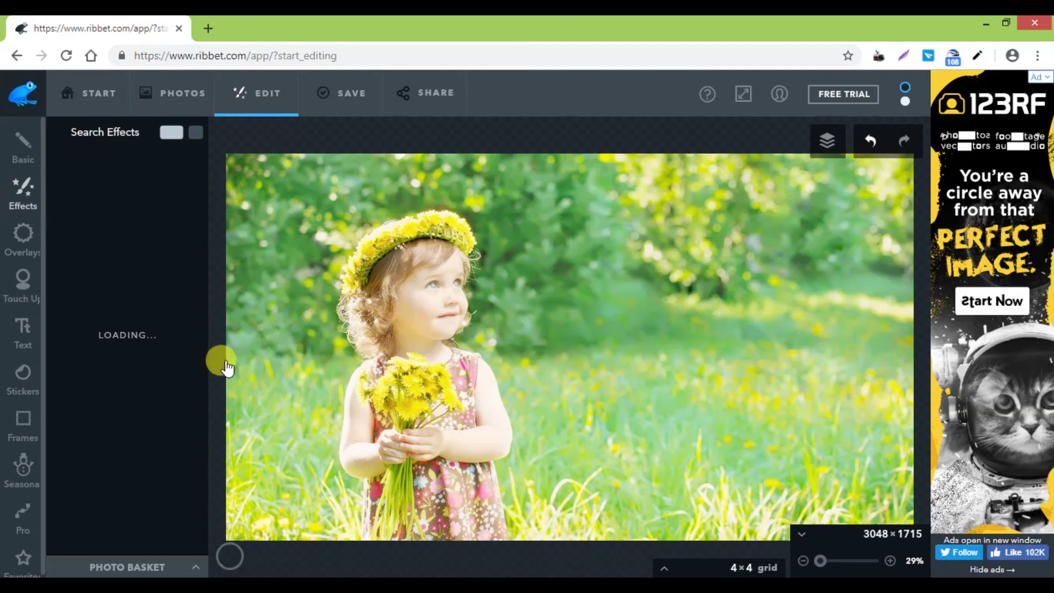
pyautogui.click(30, 328)
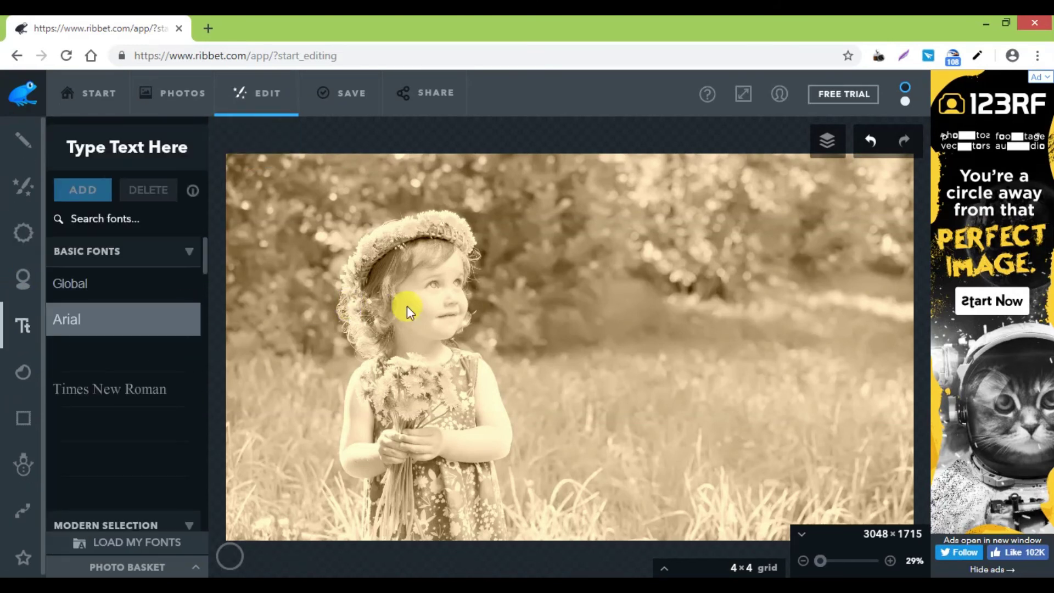
pyautogui.click(105, 421)
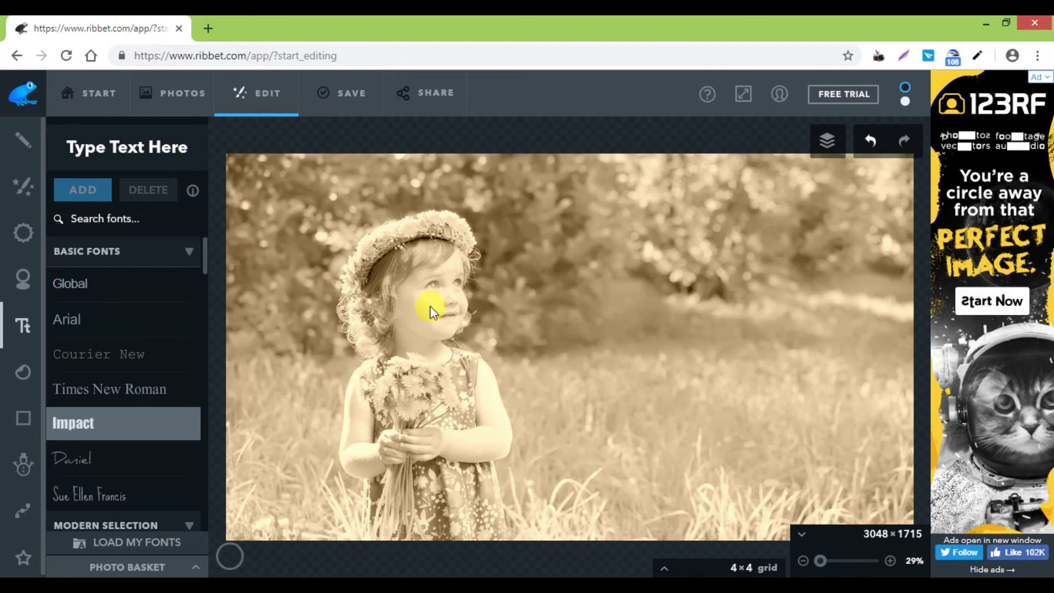
pyautogui.click(21, 388)
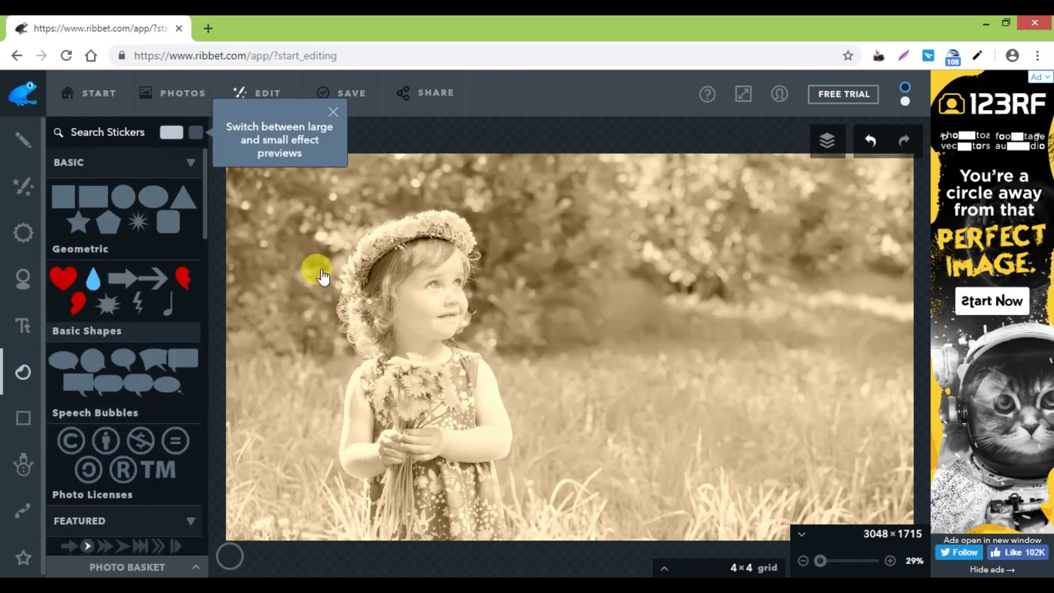
# Add the red heart from Basic Shapes and shrink it by its corner handle.
pyautogui.click(62, 280)
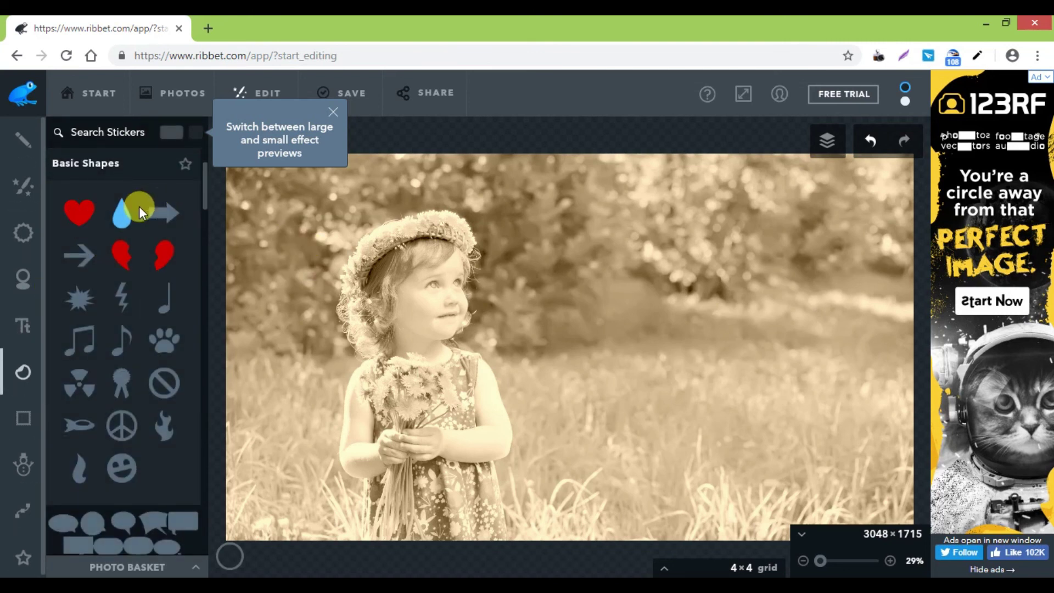
pyautogui.click(67, 217)
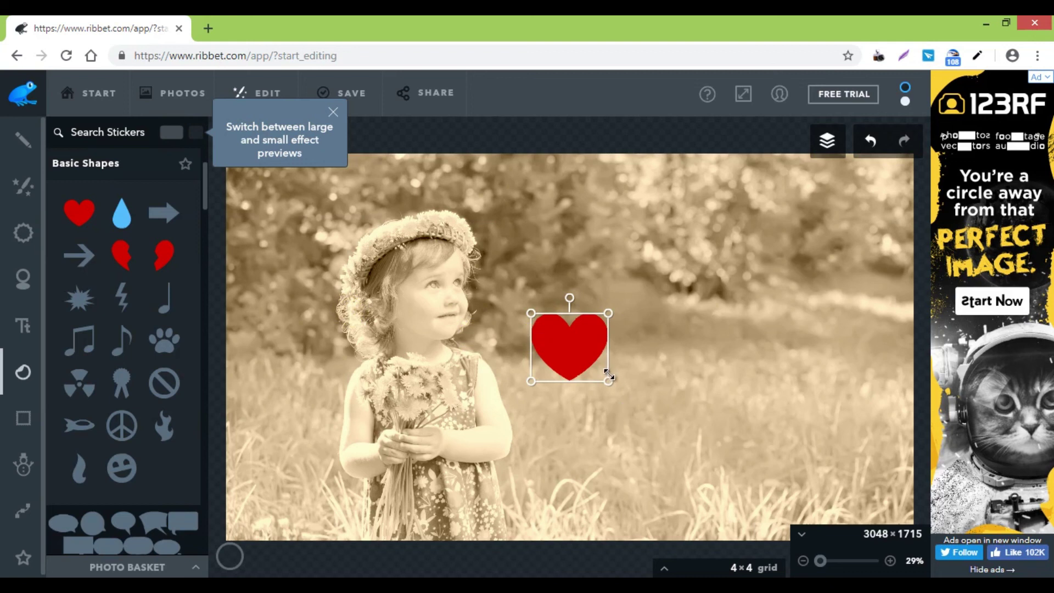
pyautogui.moveTo(608, 379); pyautogui.dragTo(581, 353)
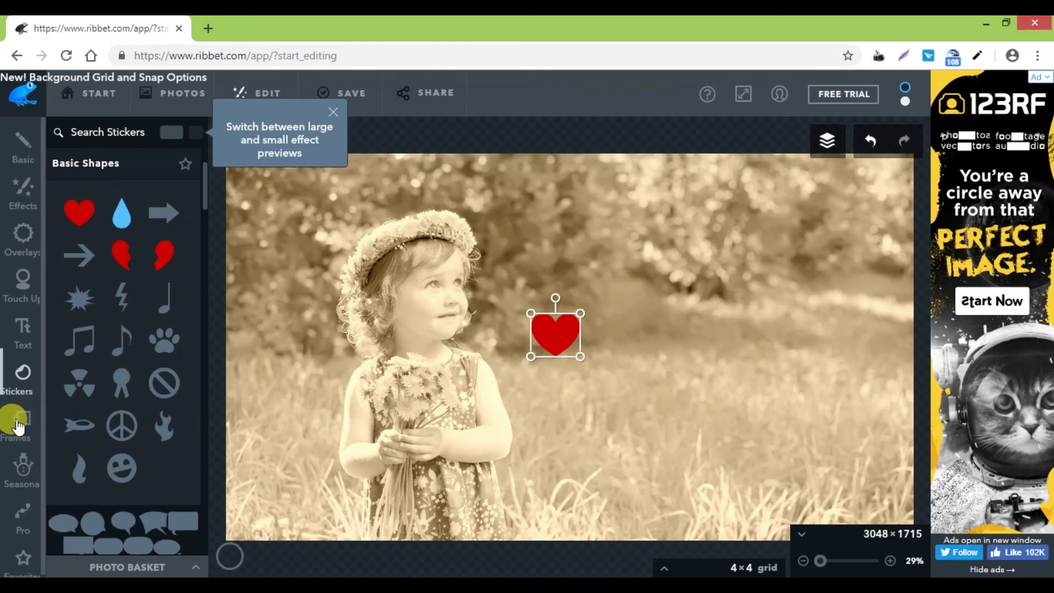
# Browse the Frames, then the Seasonal packs like Holiday and Halloween, adding nothing.
pyautogui.click(18, 424)
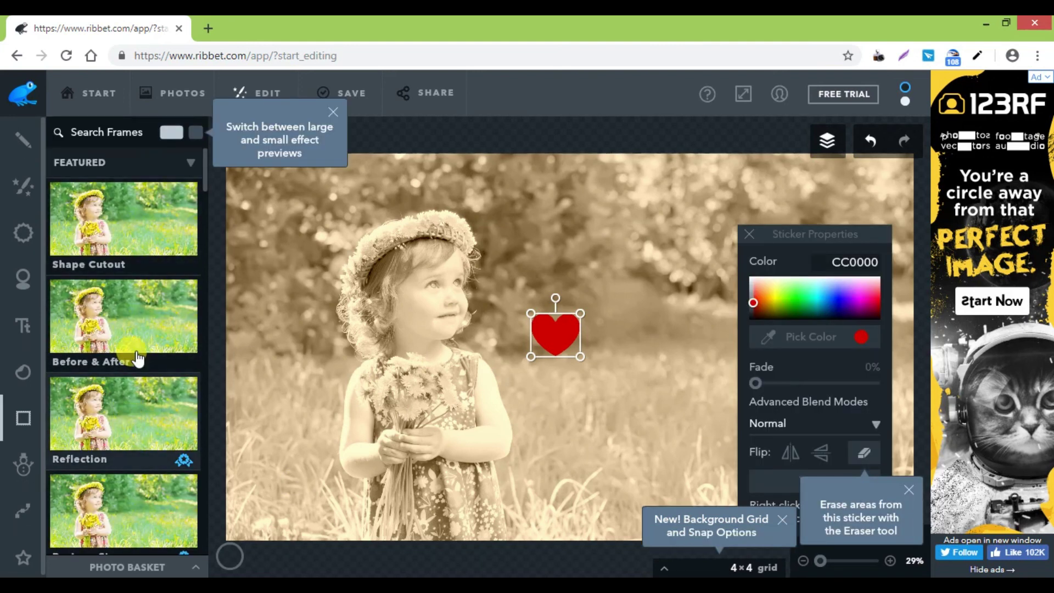
pyautogui.click(23, 472)
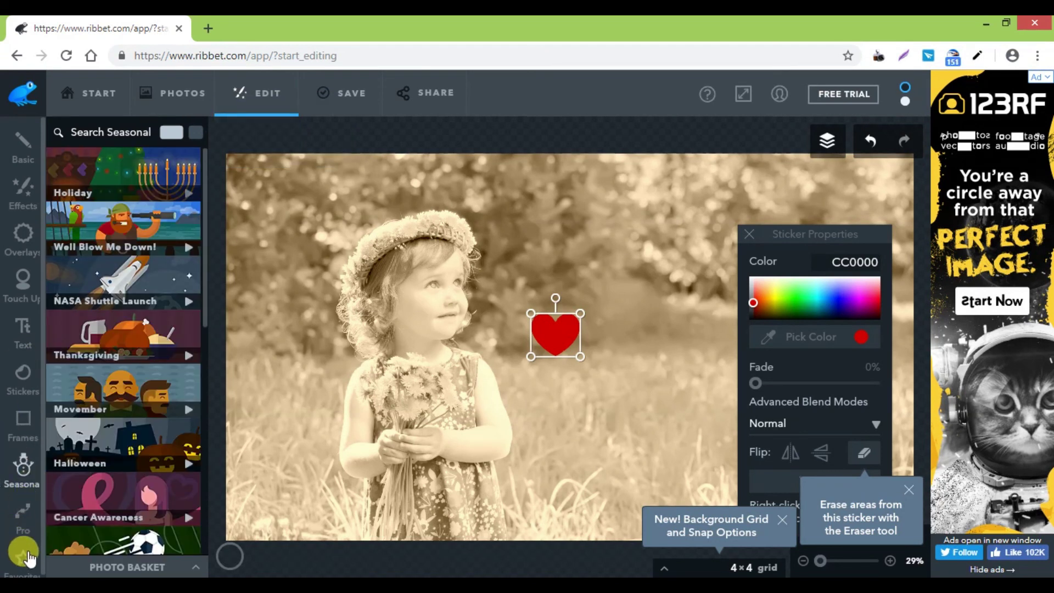
pyautogui.click(288, 120)
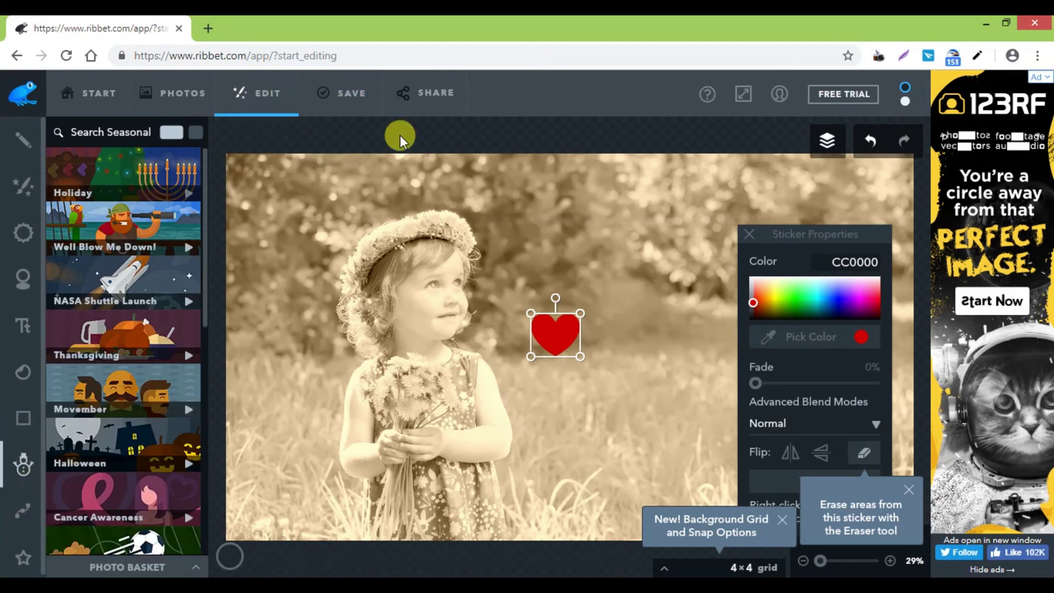
# Open Ribbet's Save Your Photo page to save 7.jpg as JPG, 3048 × 1715, quality 8, to the computer.
pyautogui.click(337, 92)
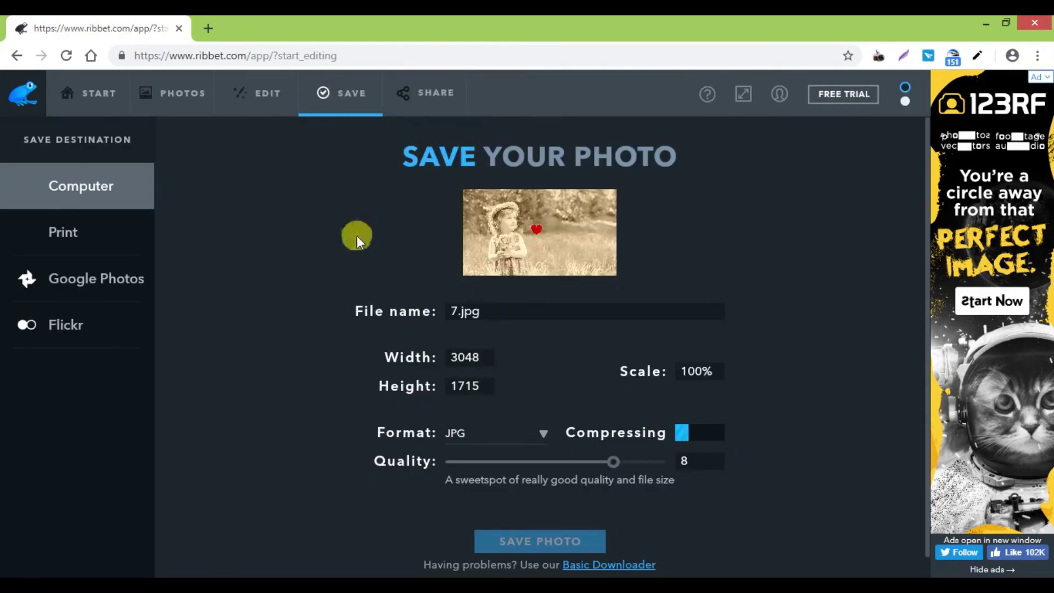